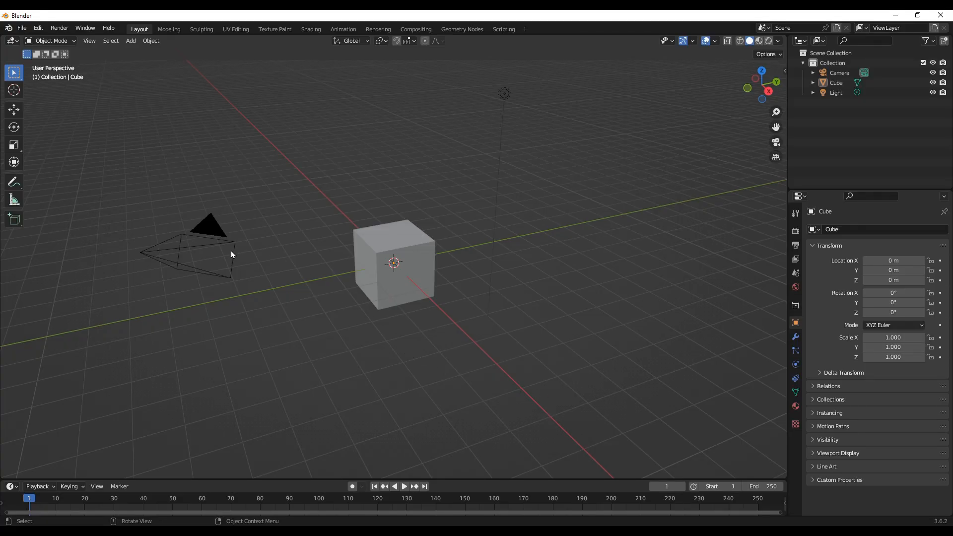
# Delete the default camera, cube and light, and show the Blosm add-on's settings beside the viewport
pyautogui.moveTo(218, 325)
pyautogui.mouseDown(button='middle')
pyautogui.moveTo(262, 325)
pyautogui.moveTo(236, 327)
pyautogui.mouseUp(button='middle')
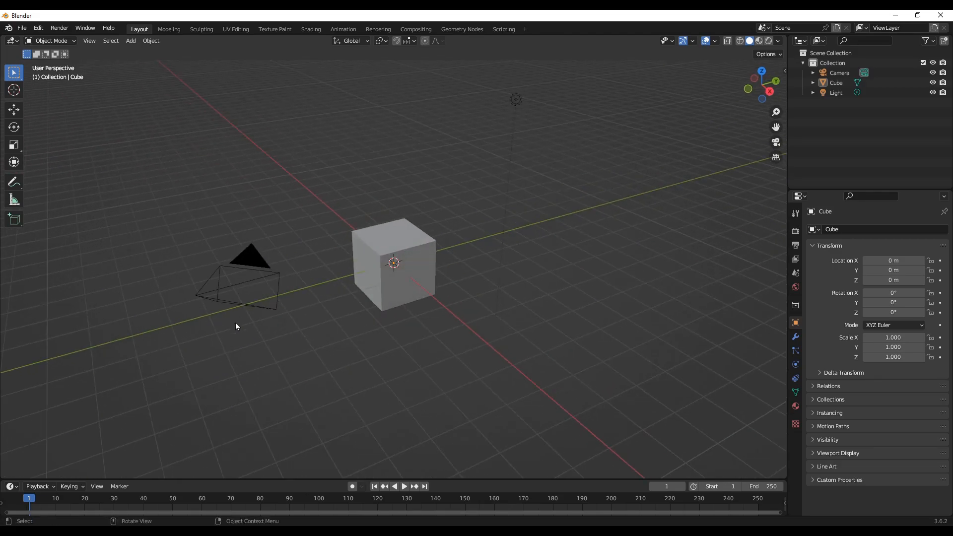
pyautogui.press('a')
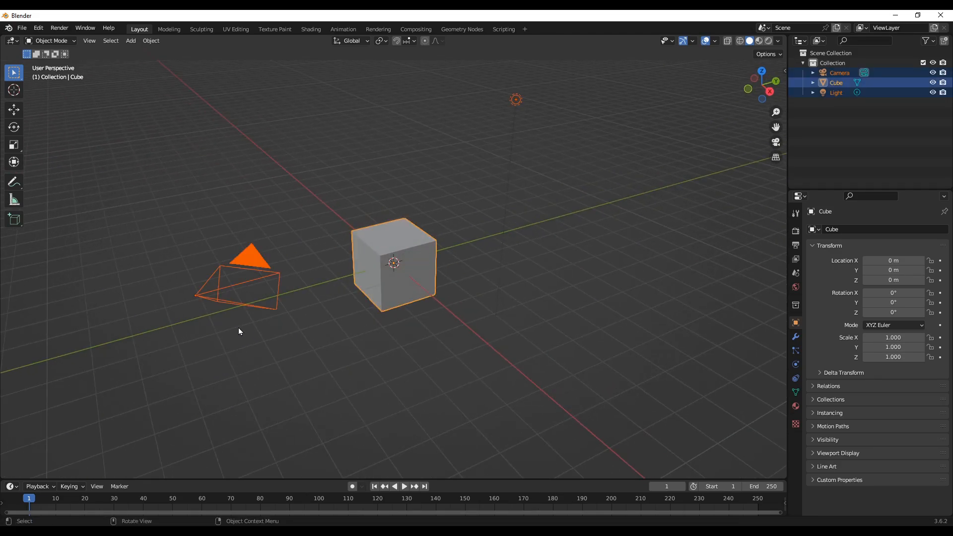
pyautogui.press('Delete')
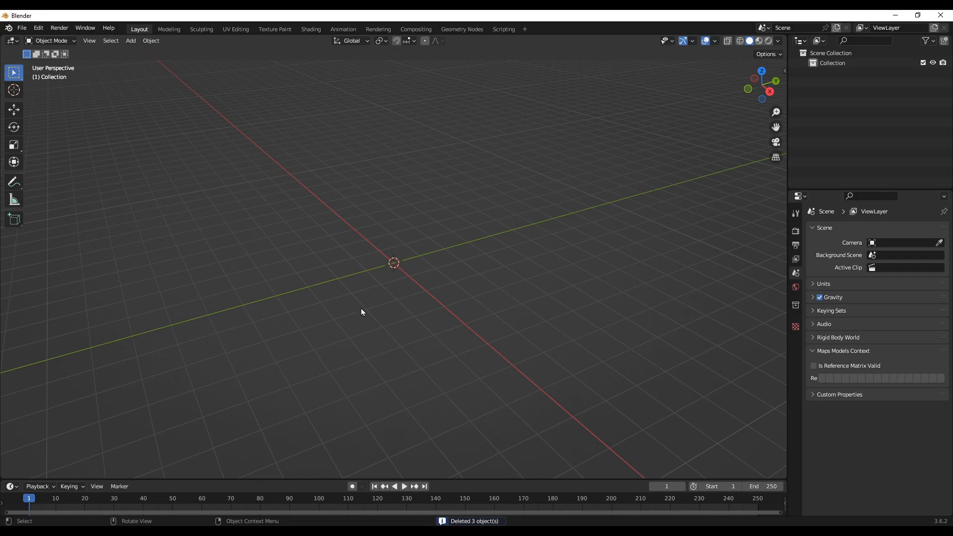
pyautogui.press('n')
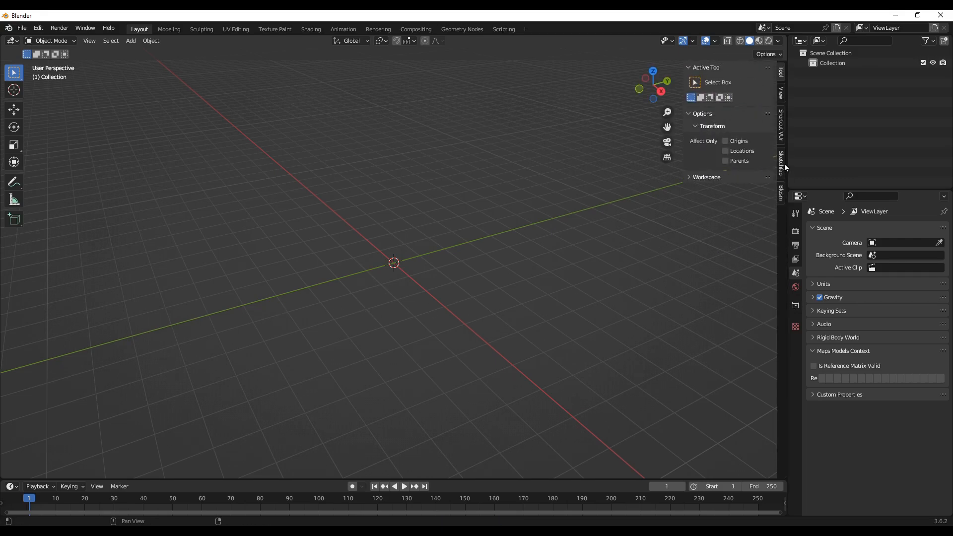
pyautogui.click(778, 198)
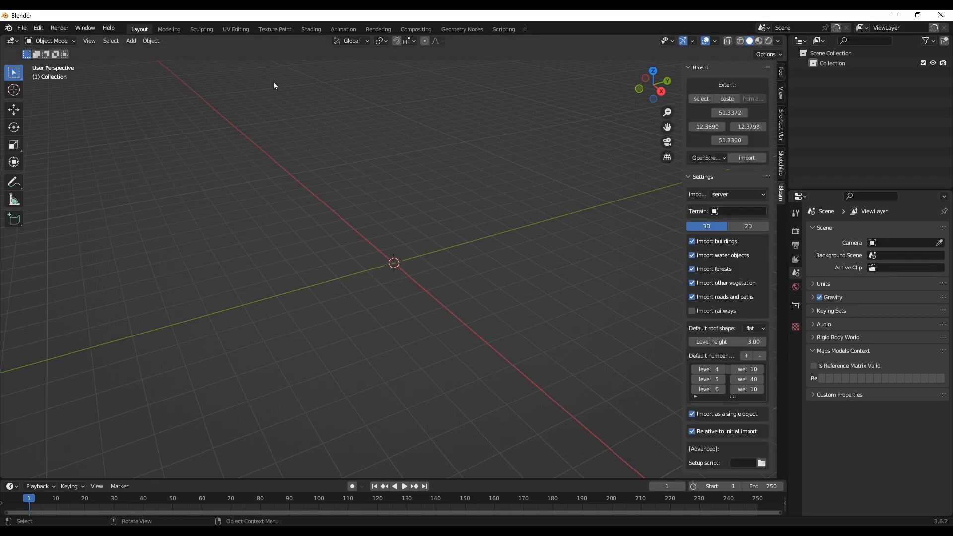
# Find the blosm add-on in the preferences and check its download directory and access token fields
pyautogui.click(39, 28)
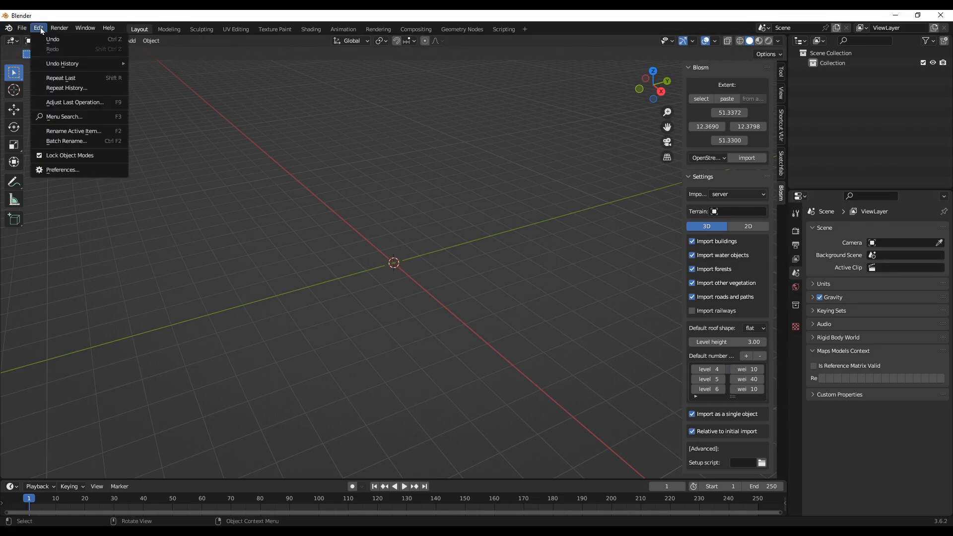
pyautogui.click(74, 171)
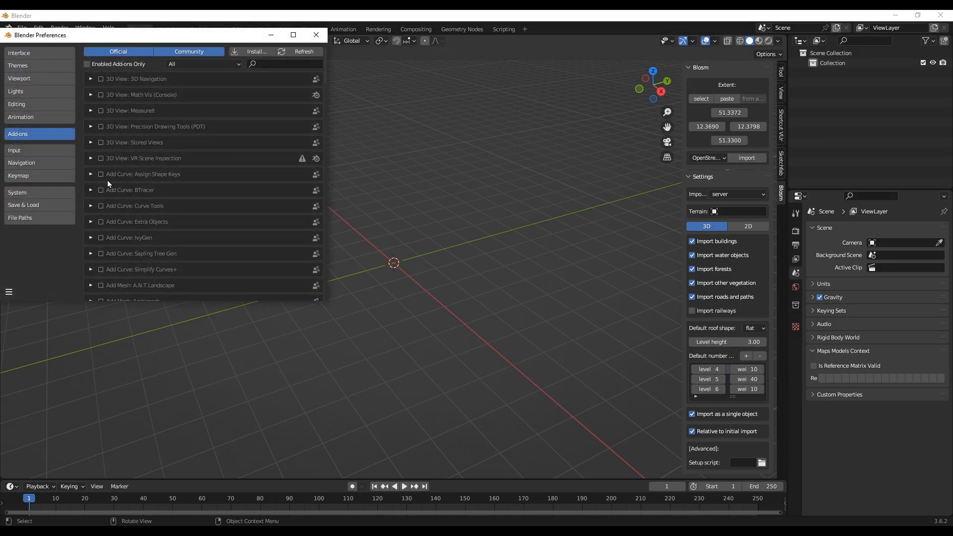
pyautogui.click(276, 65)
pyautogui.write('blosm')
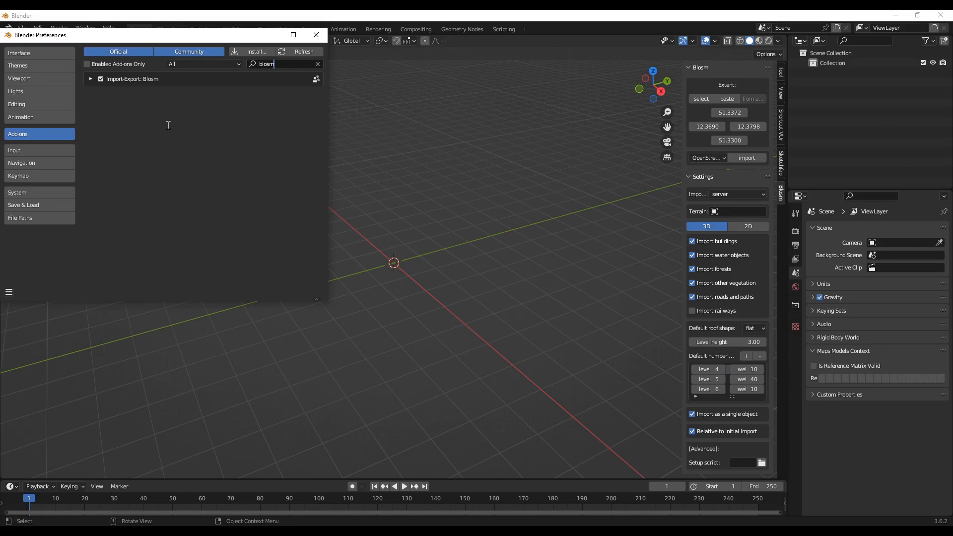
pyautogui.click(90, 80)
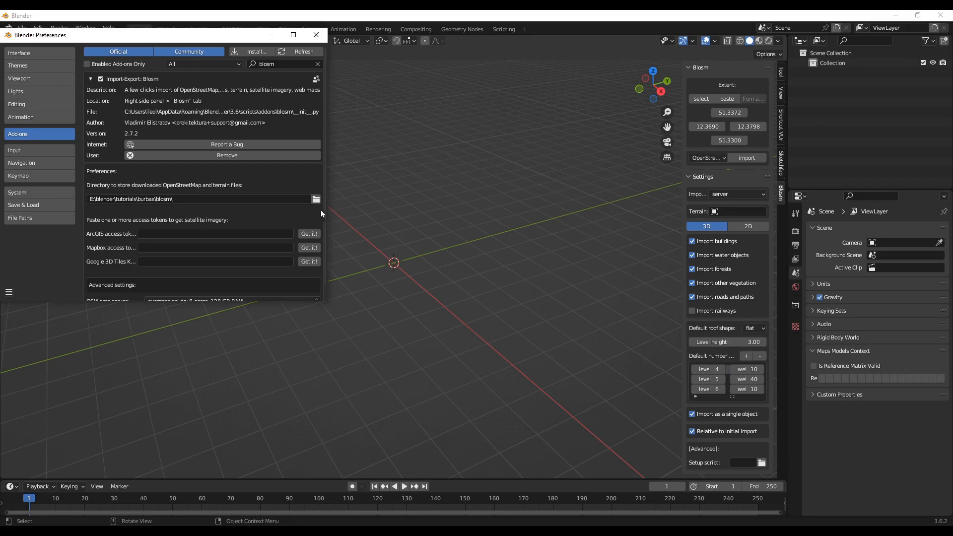
pyautogui.click(316, 35)
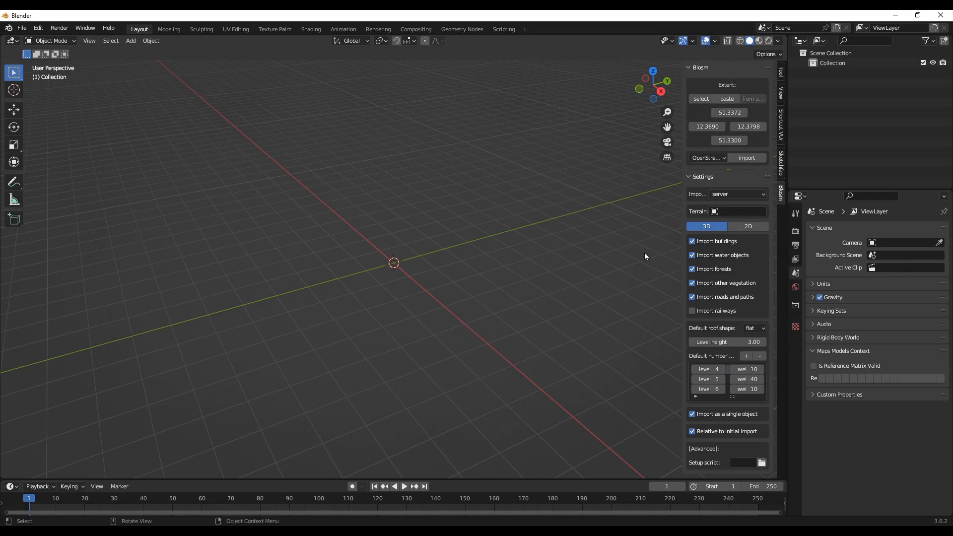
# Exclude water objects, forests, other vegetation, and roads and paths from the Blosm import, leaving only buildings
pyautogui.click(692, 256)
pyautogui.click(693, 283)
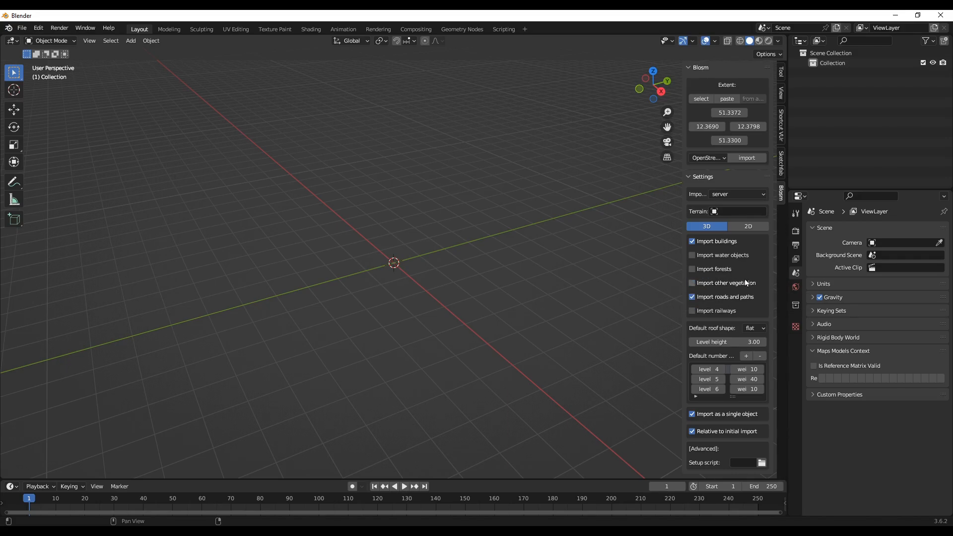
pyautogui.click(691, 296)
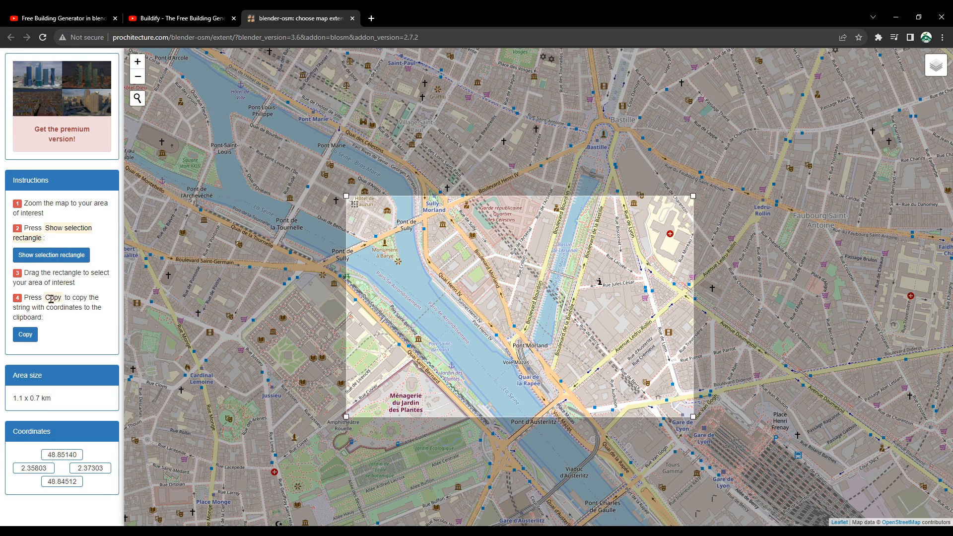
# Set the selection rectangle around the 1.1 x 0.7 km Seine area on the web map, copy its coordinates and return to Blender
pyautogui.click(66, 258)
pyautogui.click(26, 335)
pyautogui.hotkey('alt', 'Tab')
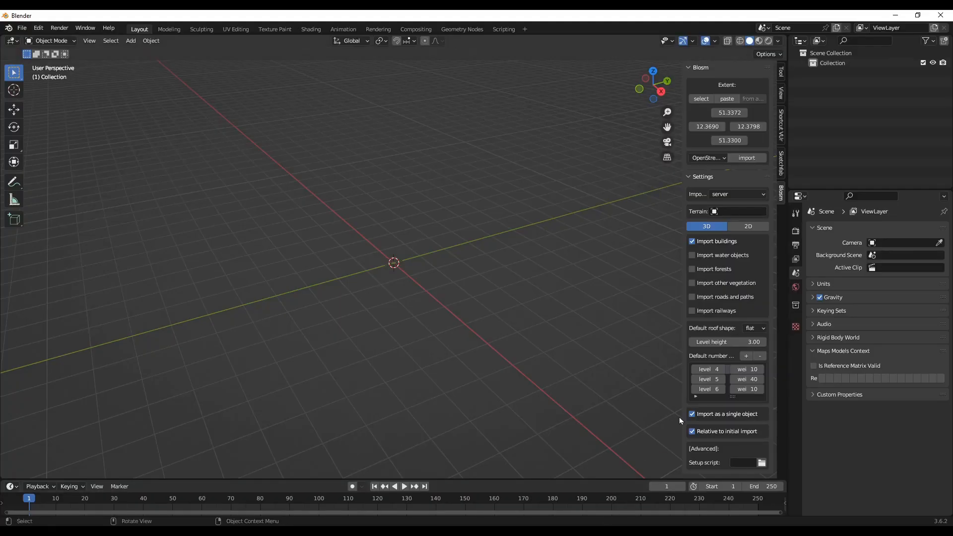
# Paste the copied extent into Blosm and import the OpenStreetMap buildings for that area
pyautogui.click(728, 99)
pyautogui.click(719, 157)
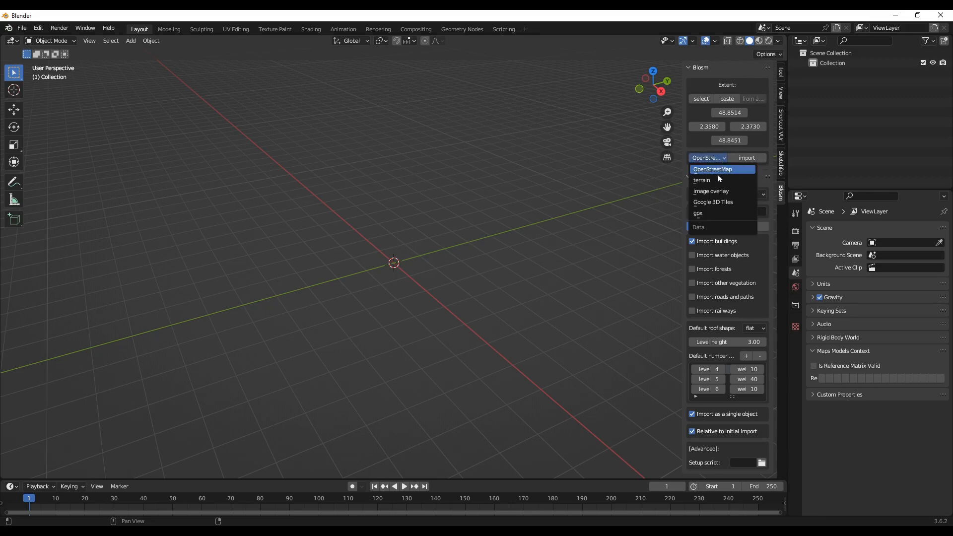
pyautogui.click(721, 170)
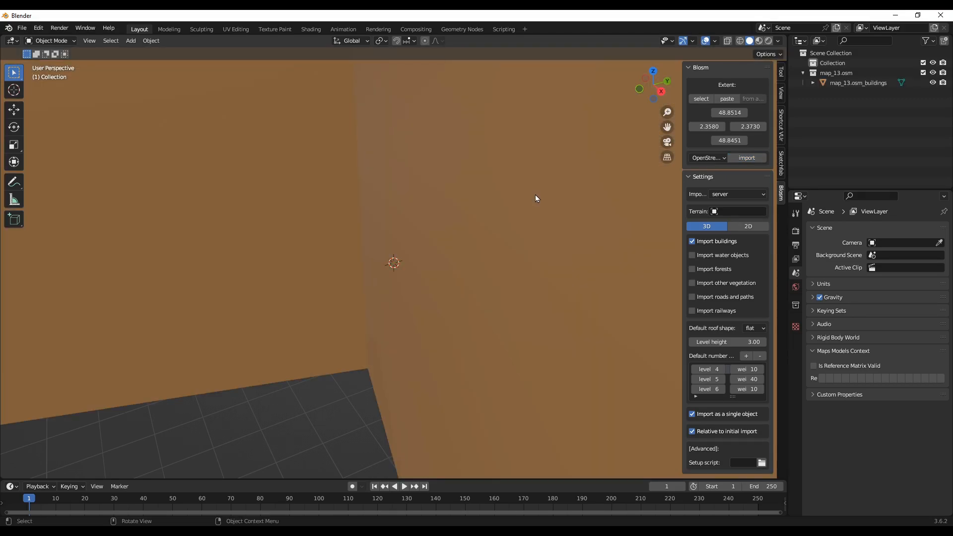
# Examine the extent of the imported buildings from farther away
pyautogui.scroll(-6, 470, 302)
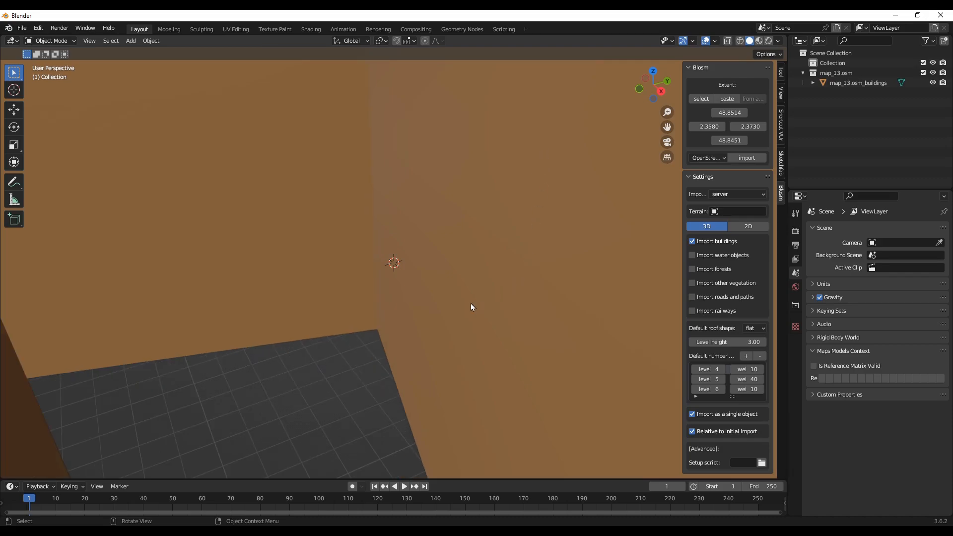
pyautogui.scroll(-3, 461, 308)
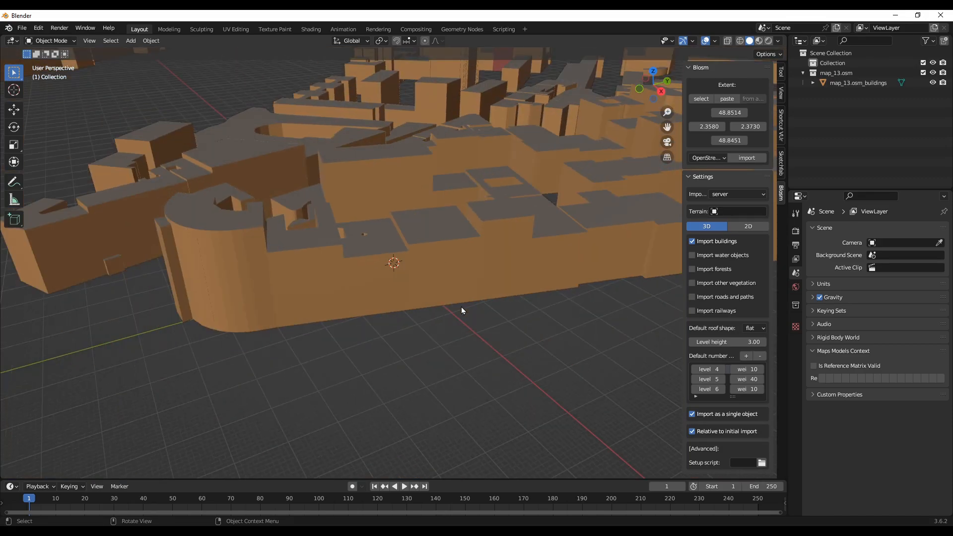
pyautogui.scroll(-5, 449, 304)
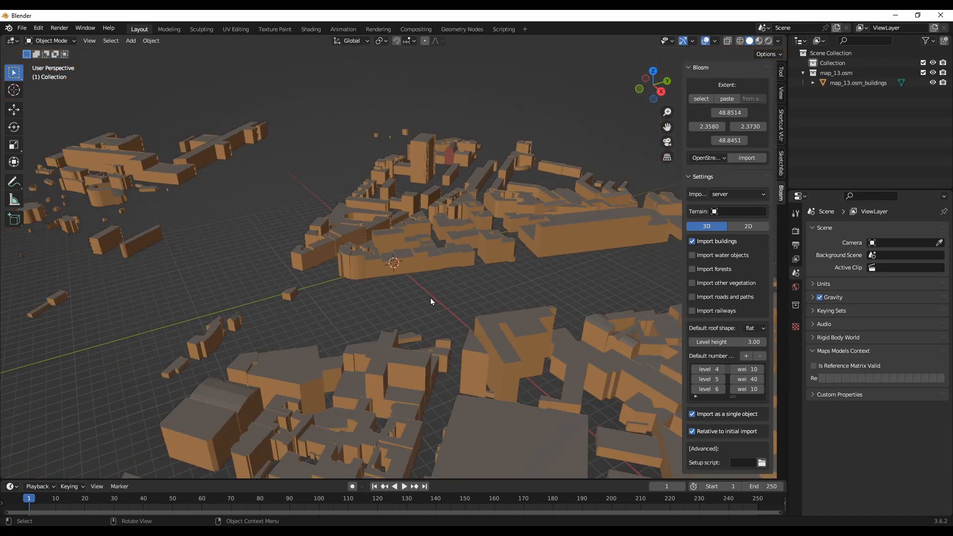
pyautogui.scroll(-5, 430, 298)
pyautogui.scroll(3, 428, 303)
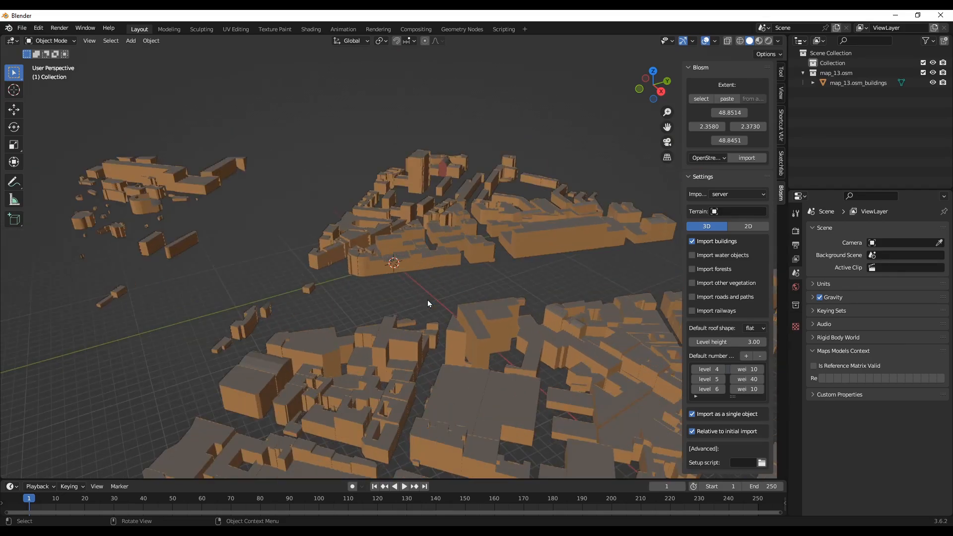
pyautogui.scroll(-2, 429, 304)
pyautogui.scroll(3, 430, 303)
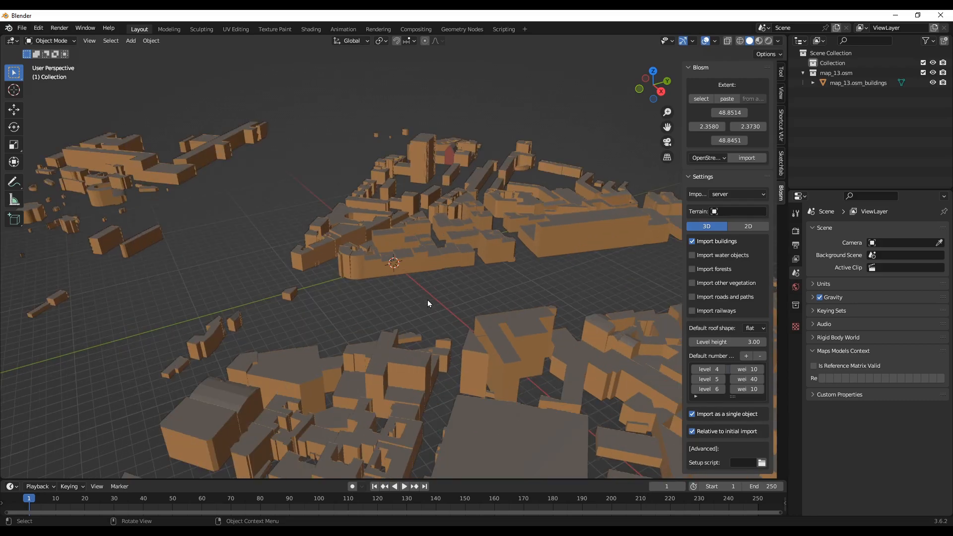
pyautogui.scroll(-1, 429, 303)
pyautogui.scroll(-1, 341, 189)
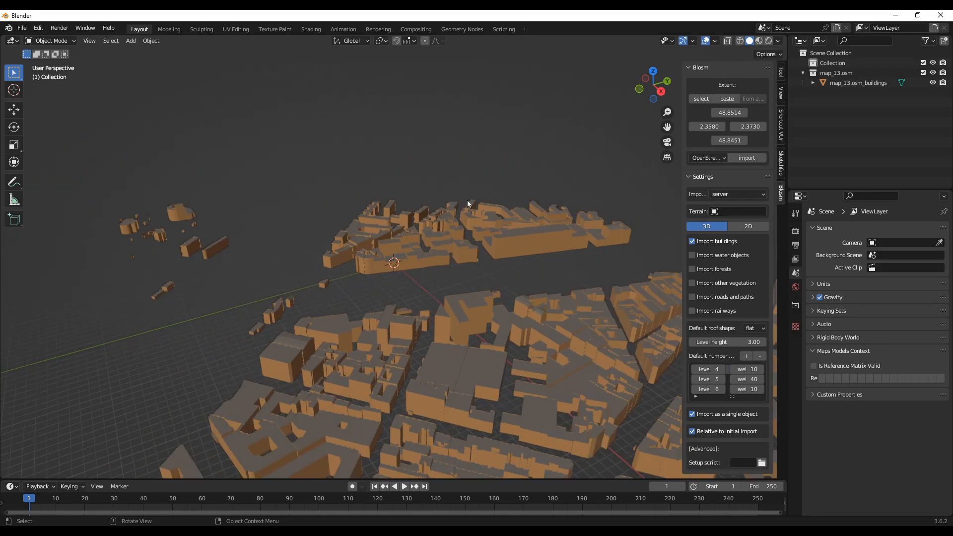
# Set the viewport's clip end distance to 10000 m
pyautogui.click(780, 95)
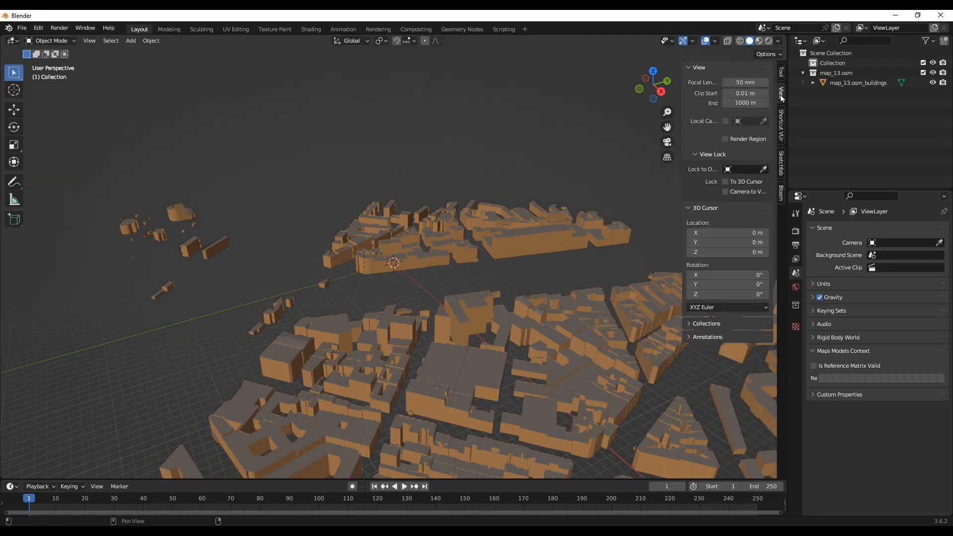
pyautogui.click(740, 105)
pyautogui.click(739, 104)
pyautogui.write('0')
pyautogui.press('Return')
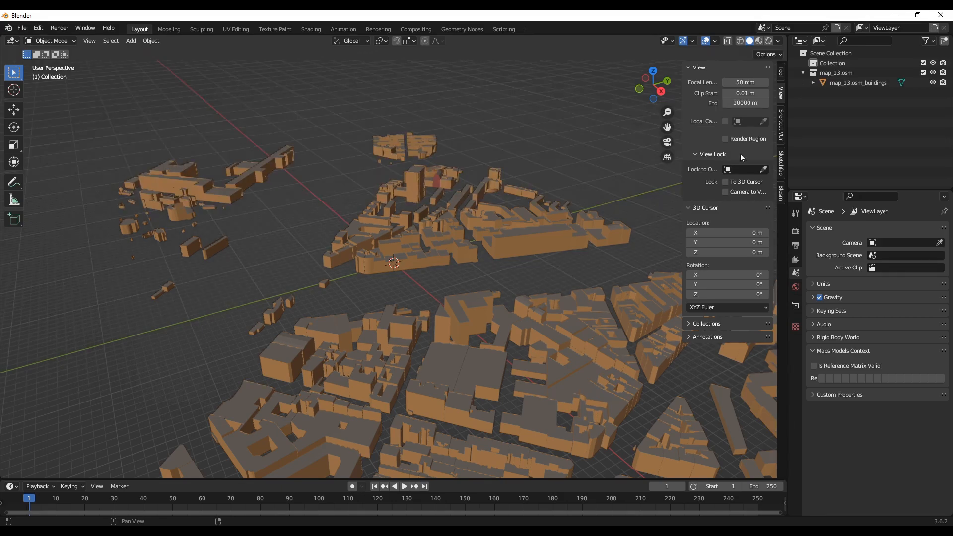
# Set the solid viewport shading to colour the buildings by Object instead of Material
pyautogui.scroll(-3, 223, 318)
pyautogui.moveTo(237, 392); pyautogui.dragTo(272, 432, button='middle')
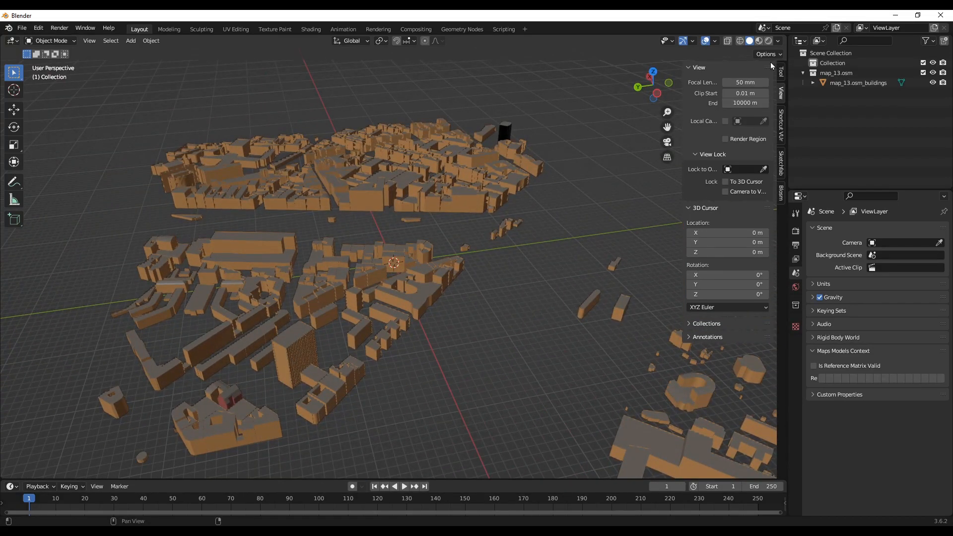
pyautogui.click(778, 41)
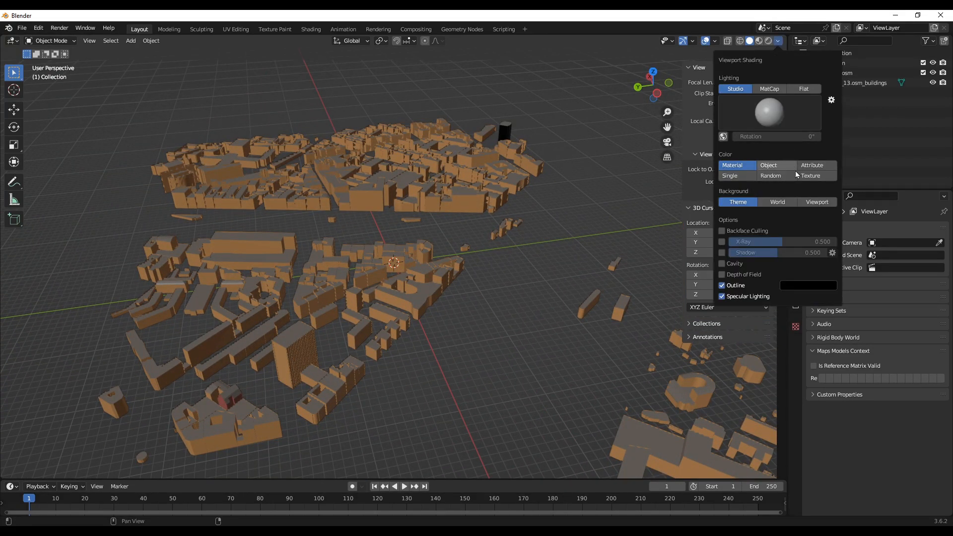
pyautogui.click(768, 165)
pyautogui.moveTo(296, 380)
pyautogui.mouseDown(button='middle')
pyautogui.moveTo(482, 358)
pyautogui.moveTo(528, 376)
pyautogui.moveTo(410, 381)
pyautogui.moveTo(78, 362)
pyautogui.moveTo(35, 350)
pyautogui.moveTo(27, 371)
pyautogui.mouseUp(button='middle')
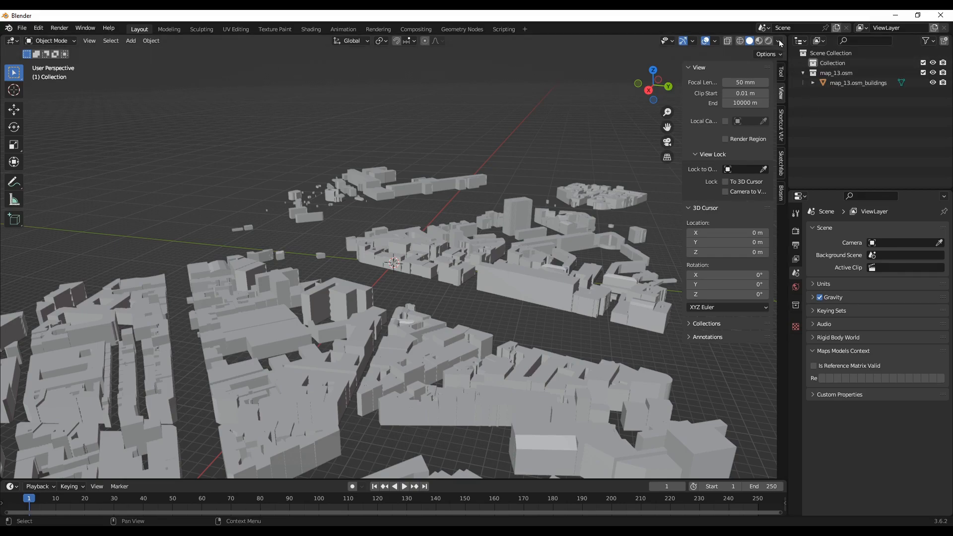
# Enable the Cavity option in the viewport shading to emphasize the building edges
pyautogui.click(778, 41)
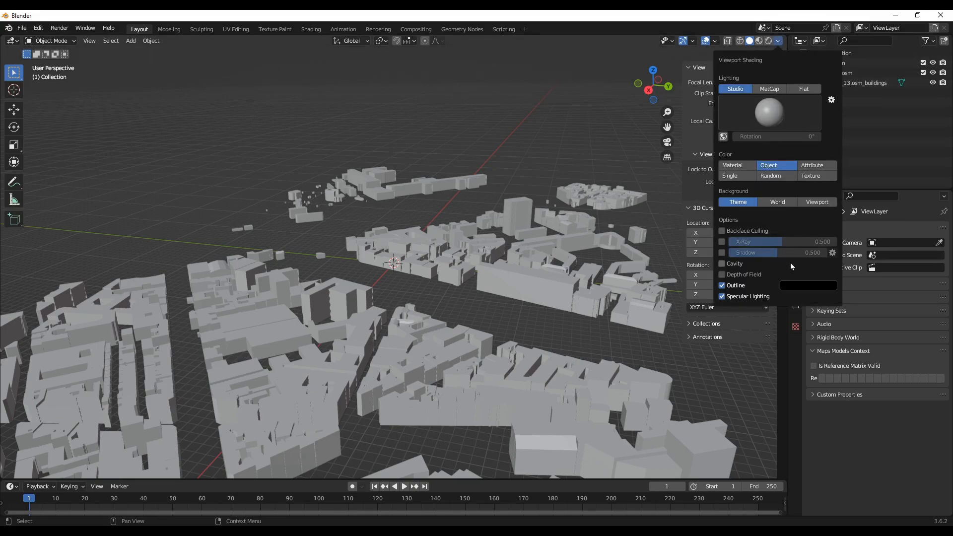
pyautogui.click(722, 265)
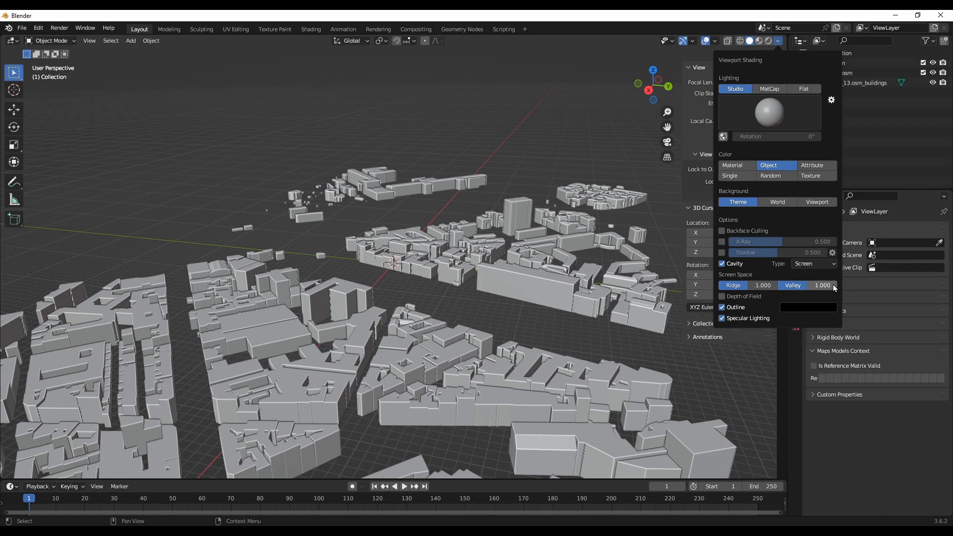
pyautogui.click(827, 264)
pyautogui.click(820, 289)
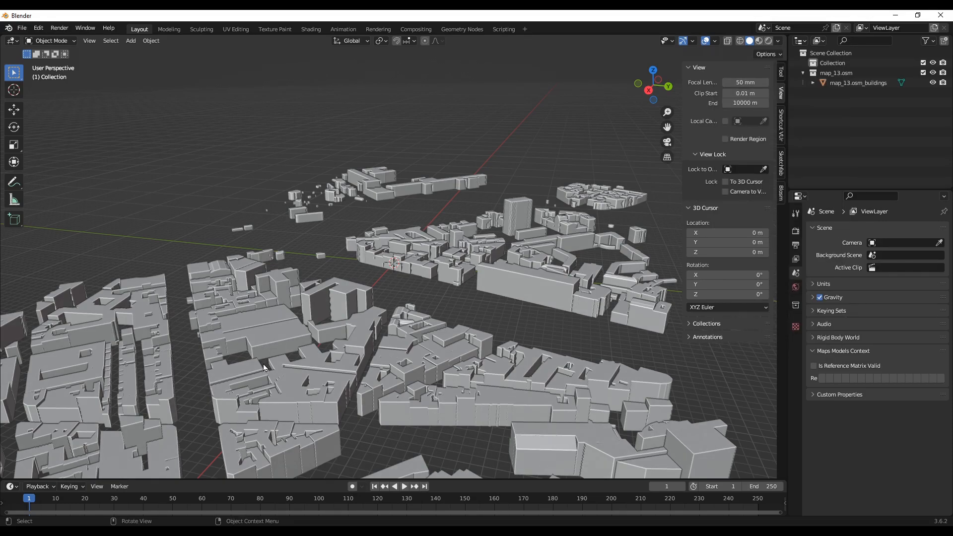
# Inspect the shapes and heights of the imported building blocks from several sides
pyautogui.moveTo(334, 401); pyautogui.dragTo(574, 392, button='middle')
pyautogui.scroll(6, 397, 303)
pyautogui.moveTo(391, 297)
pyautogui.mouseDown(button='middle')
pyautogui.moveTo(331, 331)
pyautogui.moveTo(443, 310)
pyautogui.moveTo(379, 311)
pyautogui.mouseUp(button='middle')
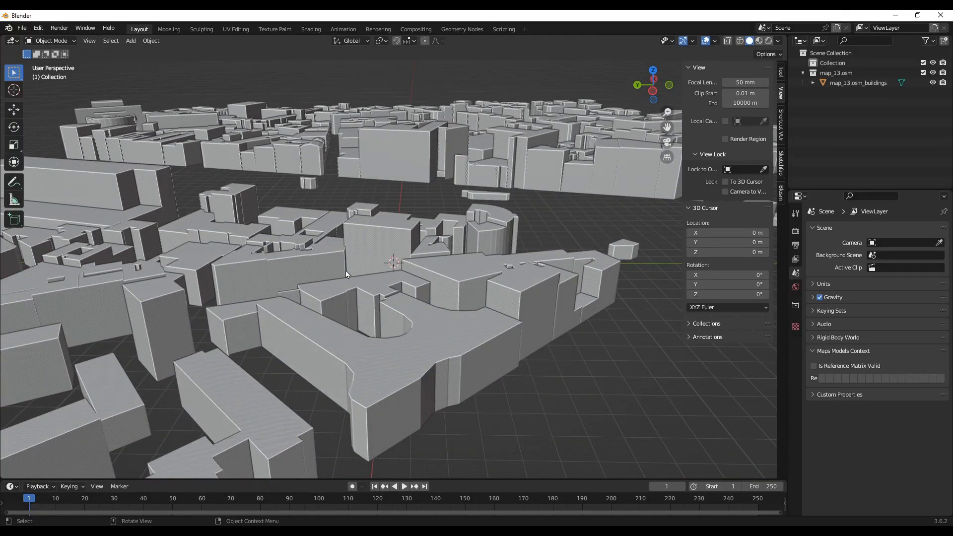
pyautogui.moveTo(425, 296); pyautogui.dragTo(155, 305, button='middle')
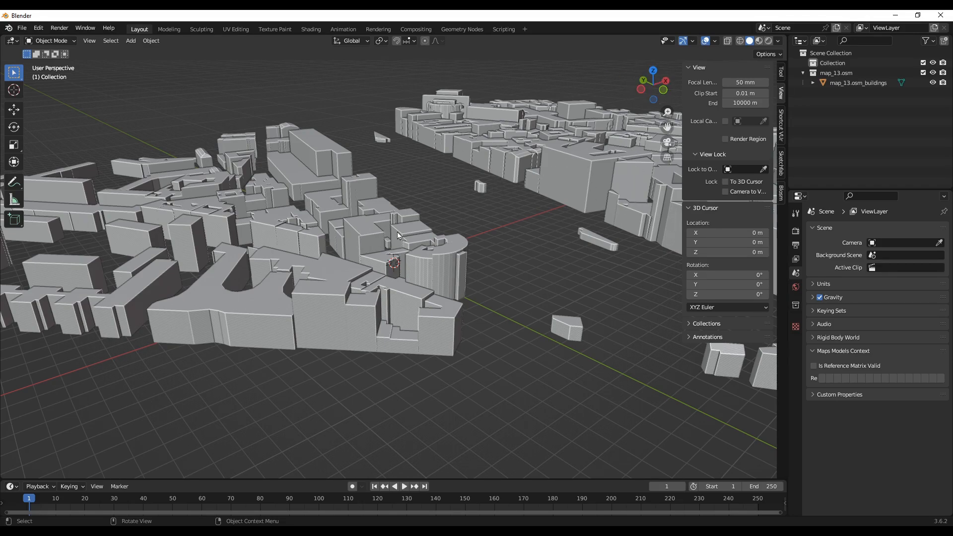
pyautogui.moveTo(451, 404); pyautogui.dragTo(93, 384, button='middle')
pyautogui.moveTo(488, 342); pyautogui.dragTo(425, 371, button='middle')
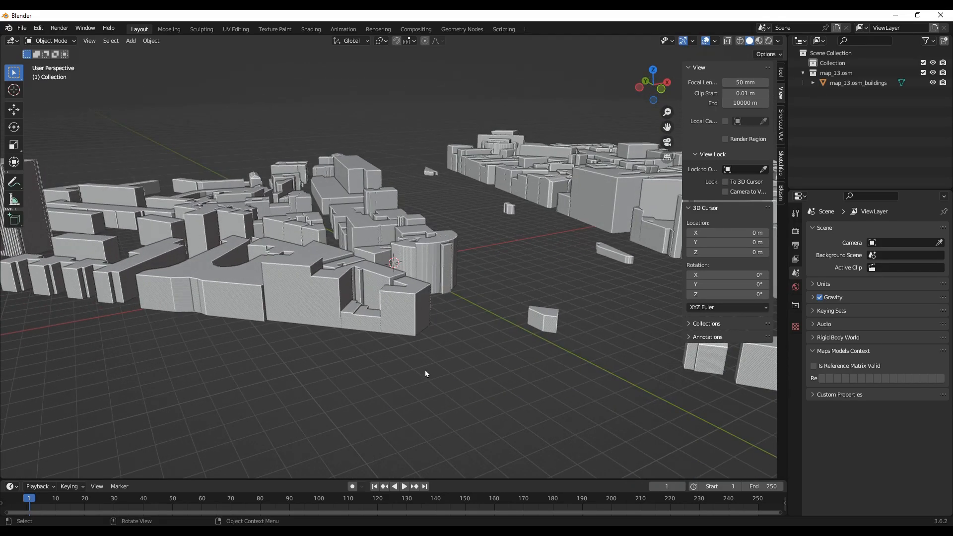
# Switch the Blosm import to 2D and load buildify_1.0 - Copy.blend from the burbax folder as the Geometry Nodes file
pyautogui.click(781, 193)
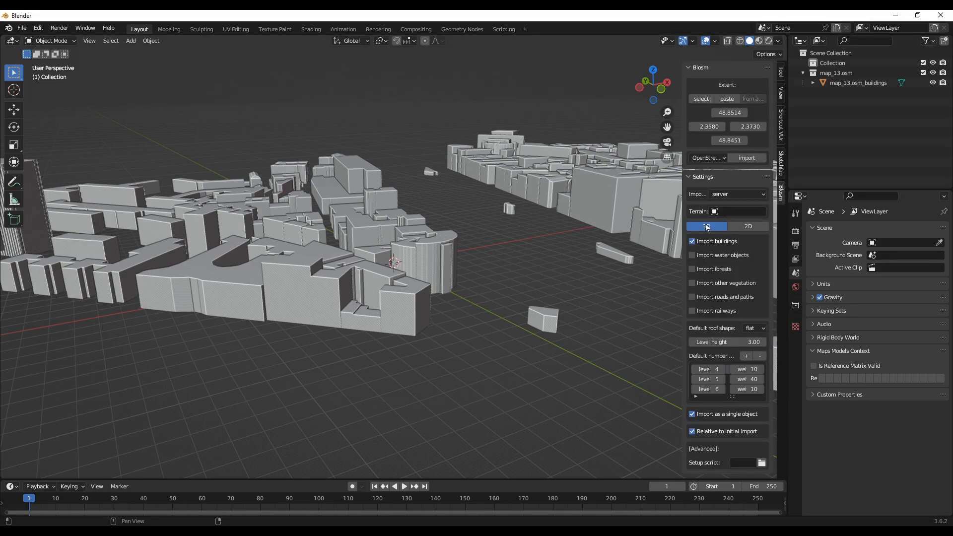
pyautogui.click(750, 228)
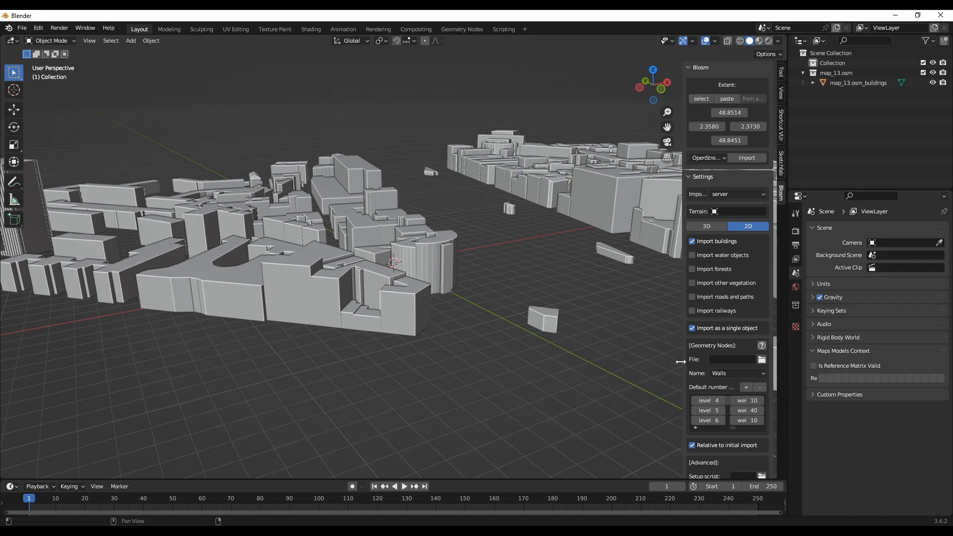
pyautogui.click(762, 360)
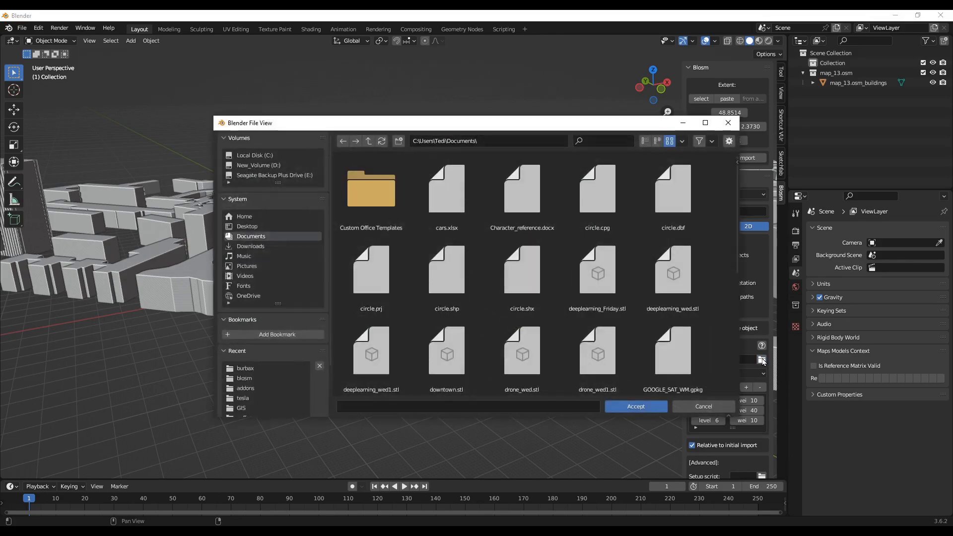
pyautogui.click(254, 371)
pyautogui.scroll(-2, 555, 268)
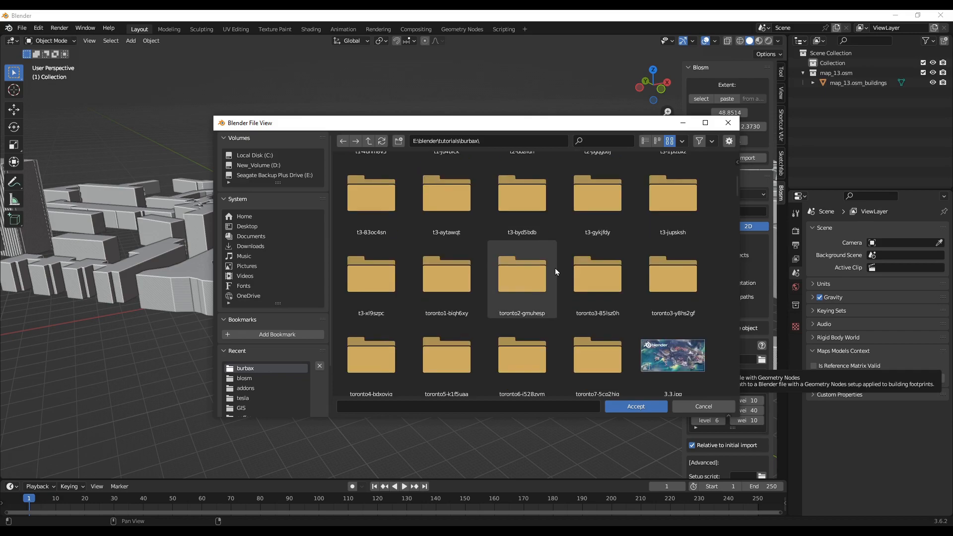
pyautogui.scroll(-3, 555, 268)
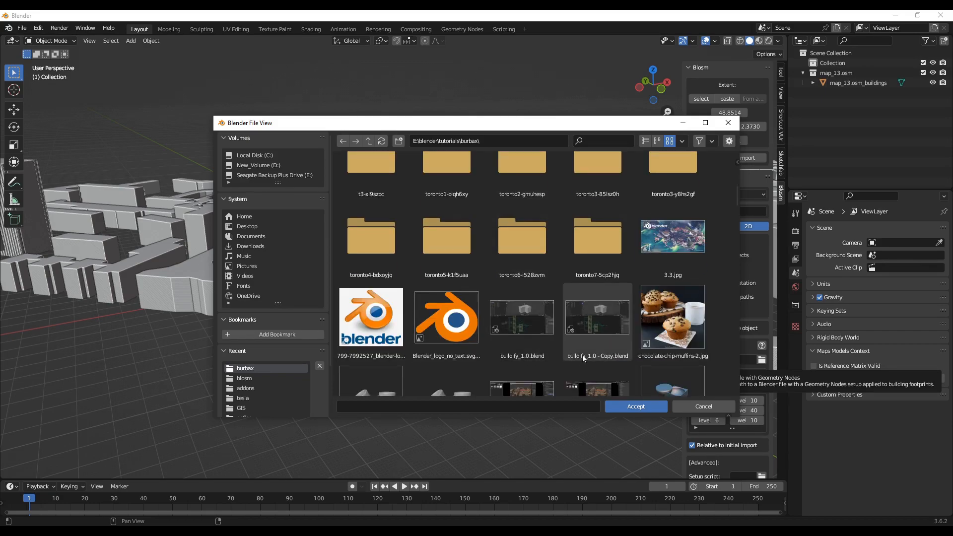
pyautogui.click(595, 324)
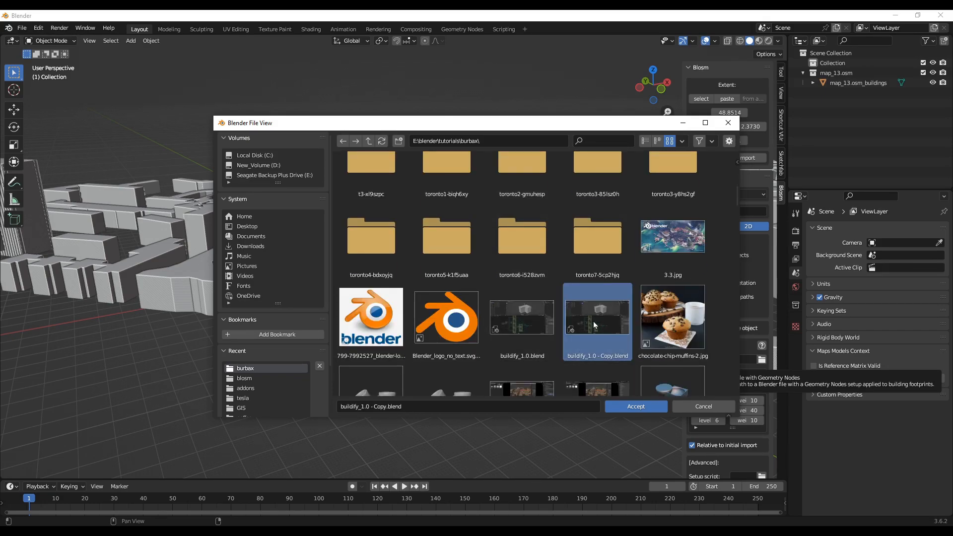
pyautogui.click(633, 407)
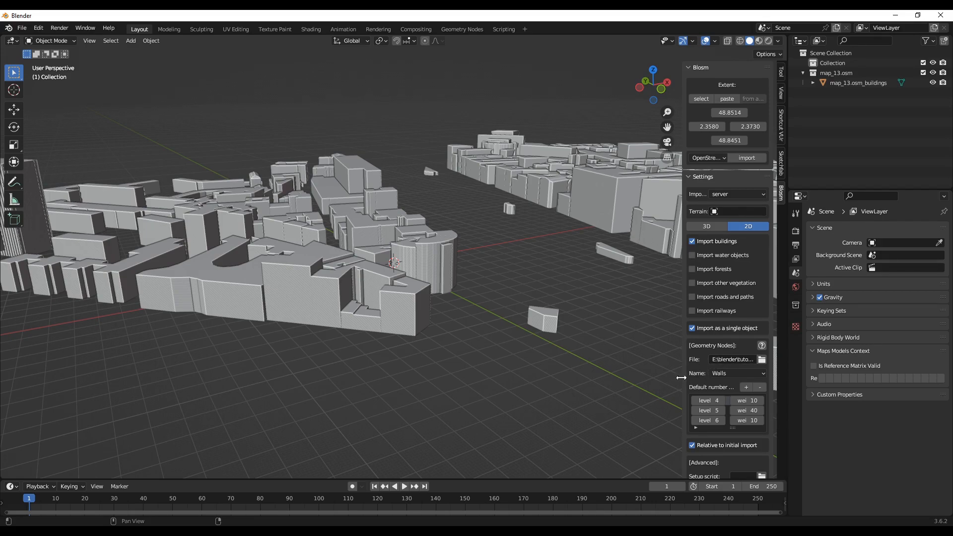
# Import the OpenStreetMap buildings with the "building" Geometry Nodes setup, and exclude the map_13.osm collection from the view layer
pyautogui.click(728, 374)
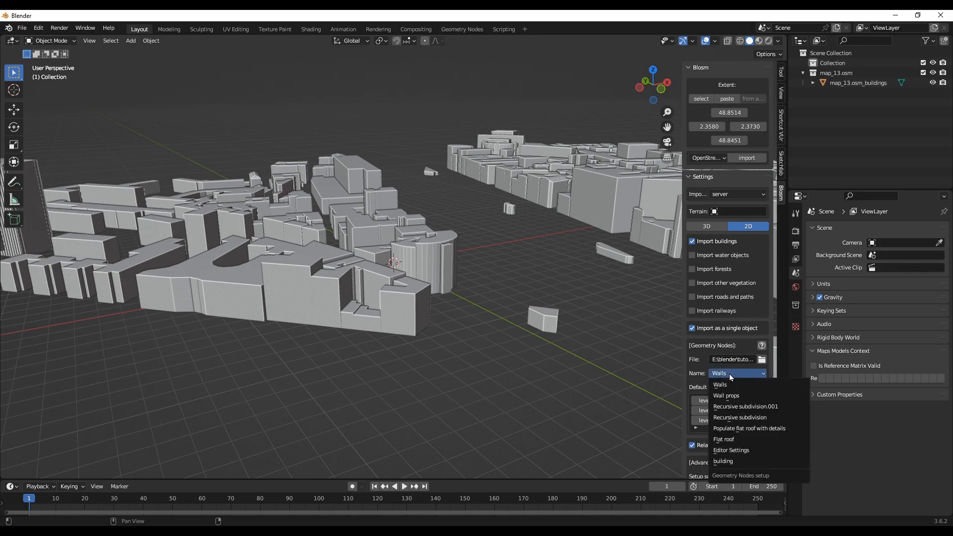
pyautogui.click(721, 462)
pyautogui.scroll(-1, 706, 320)
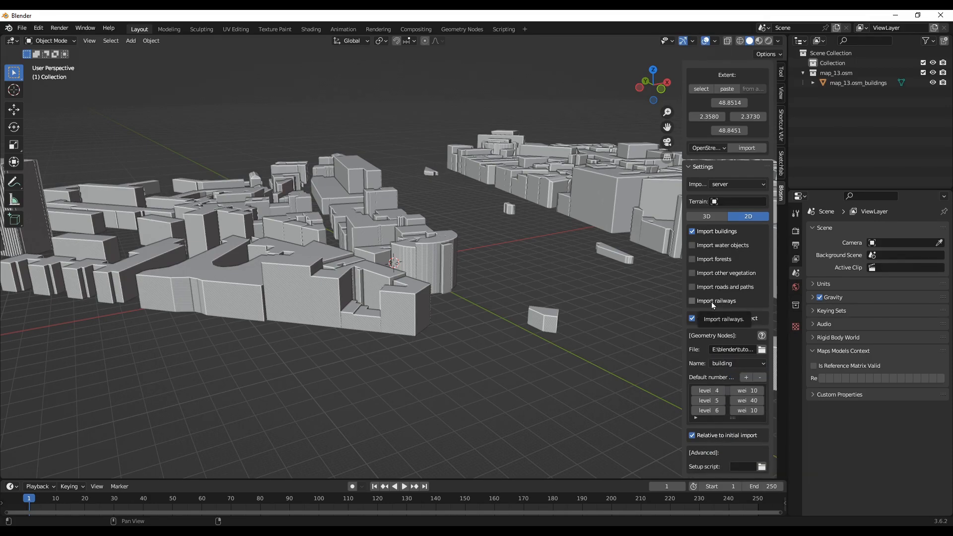
pyautogui.scroll(1, 719, 294)
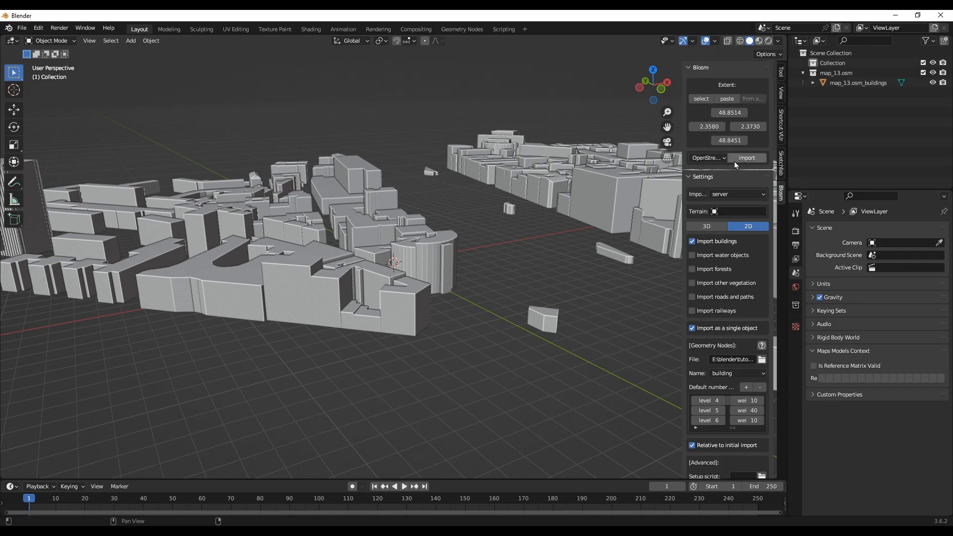
pyautogui.click(747, 159)
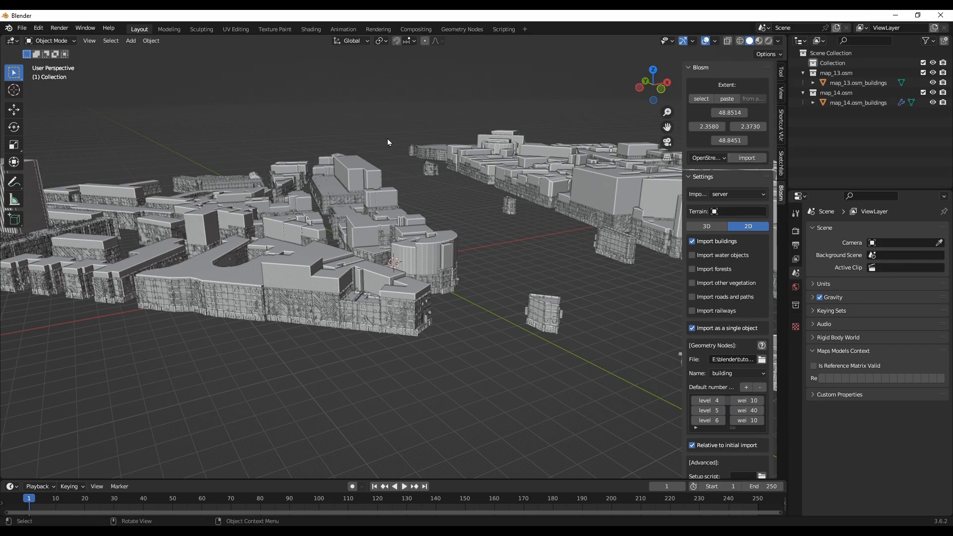
pyautogui.click(923, 74)
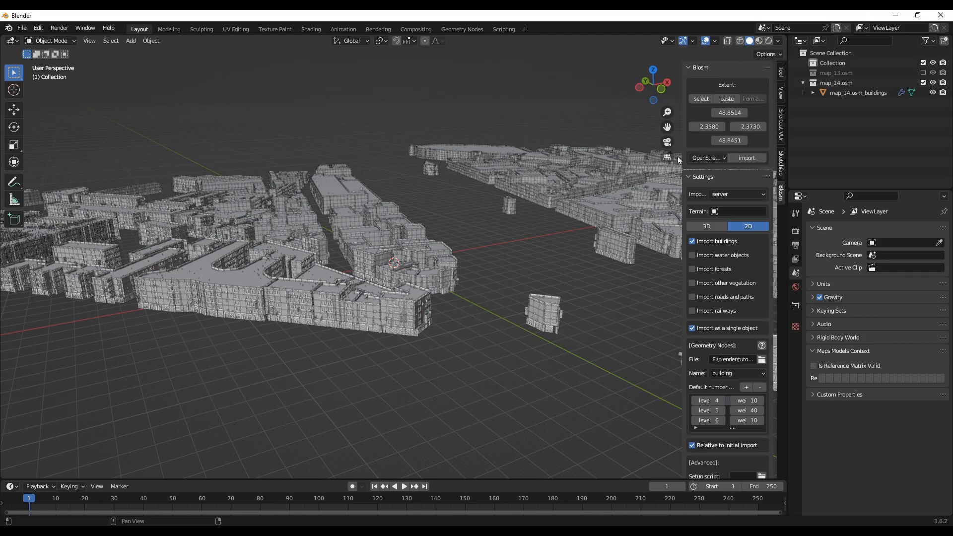
# Examine the generated facades, cornices, windows, signs and rooftop details of the map_14.osm buildings up close
pyautogui.scroll(2, 313, 300)
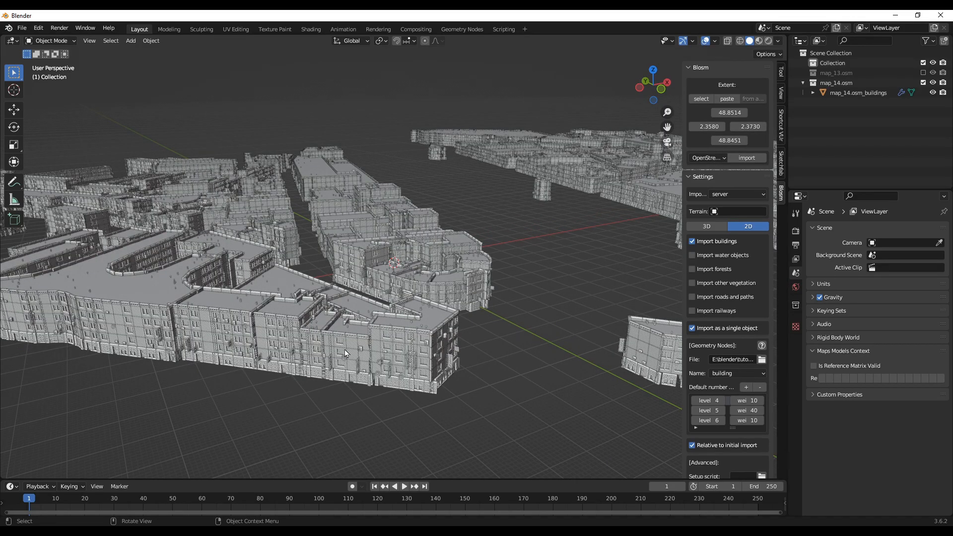
pyautogui.scroll(2, 340, 358)
pyautogui.moveTo(326, 416); pyautogui.dragTo(332, 400, button='middle')
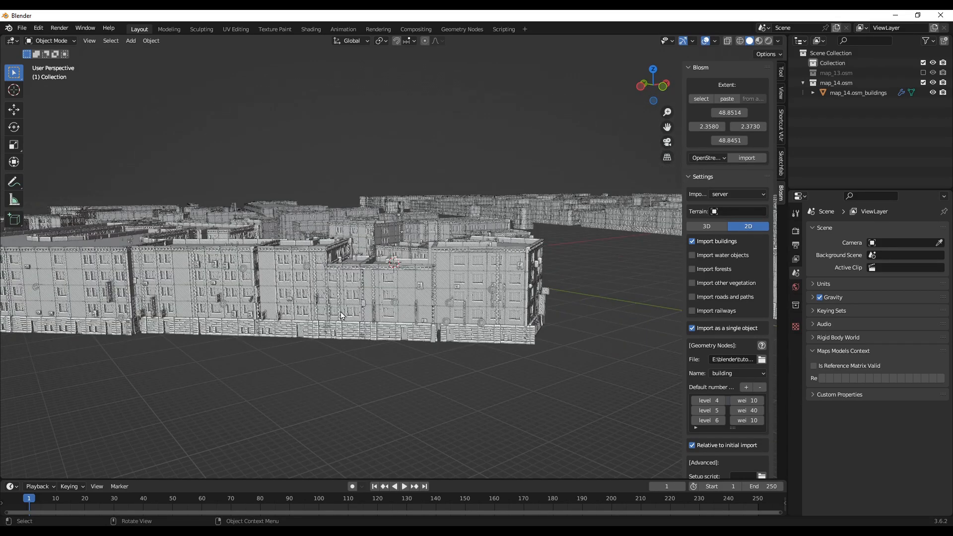
pyautogui.scroll(4, 341, 315)
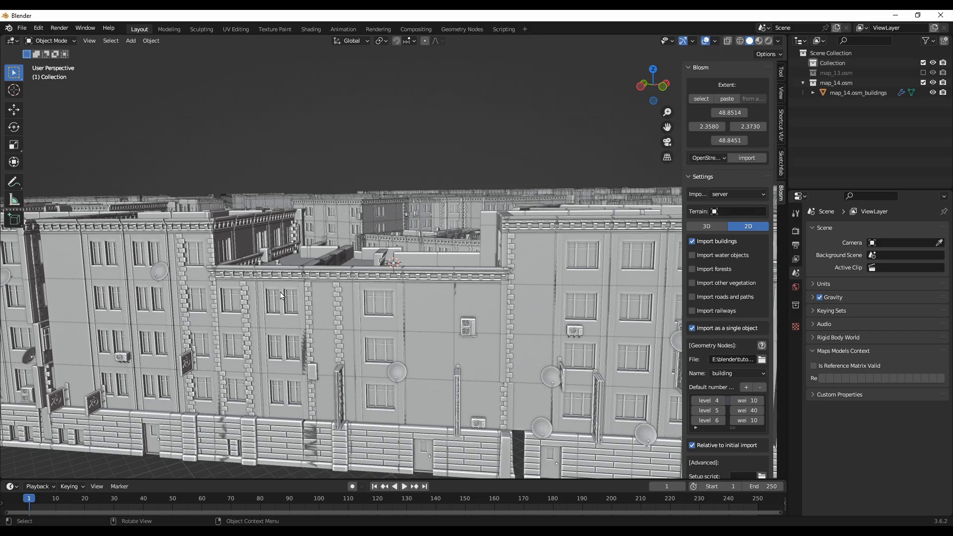
pyautogui.moveTo(224, 420); pyautogui.dragTo(251, 390, button='middle')
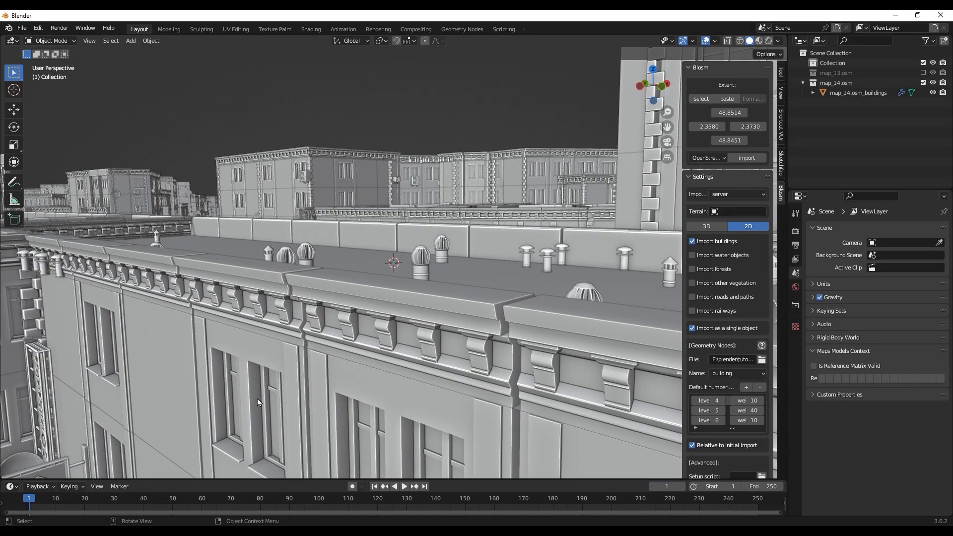
pyautogui.moveTo(313, 389); pyautogui.dragTo(314, 395, button='middle')
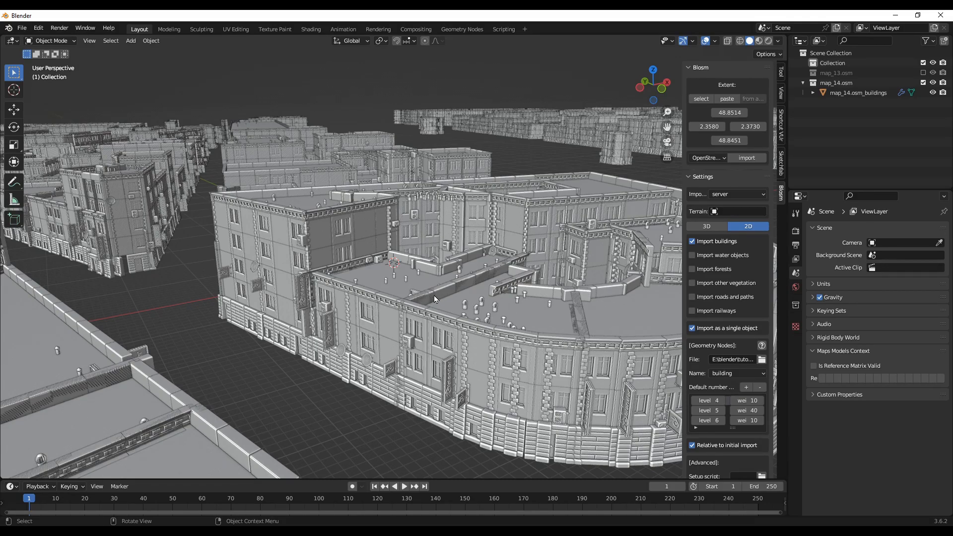
pyautogui.scroll(5, 433, 296)
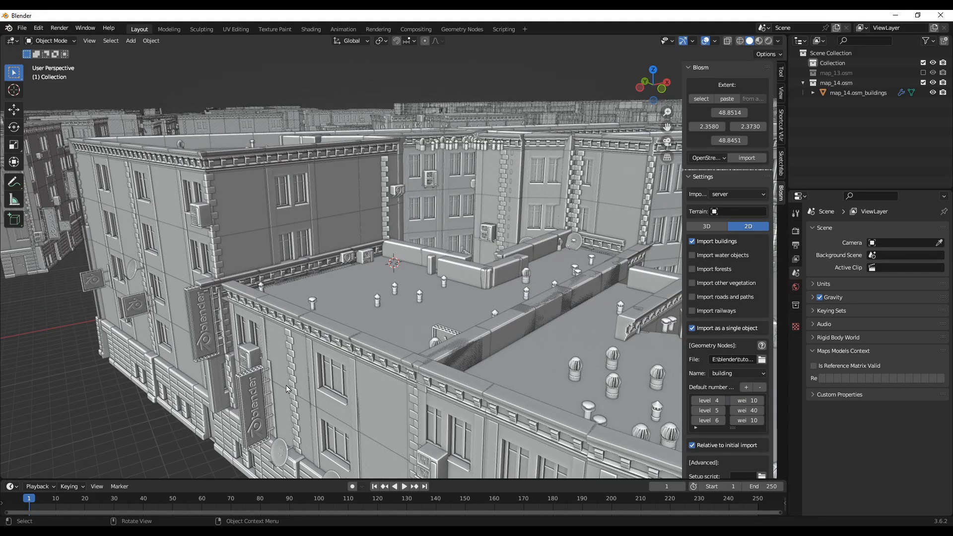
pyautogui.moveTo(203, 450); pyautogui.dragTo(219, 427, button='middle')
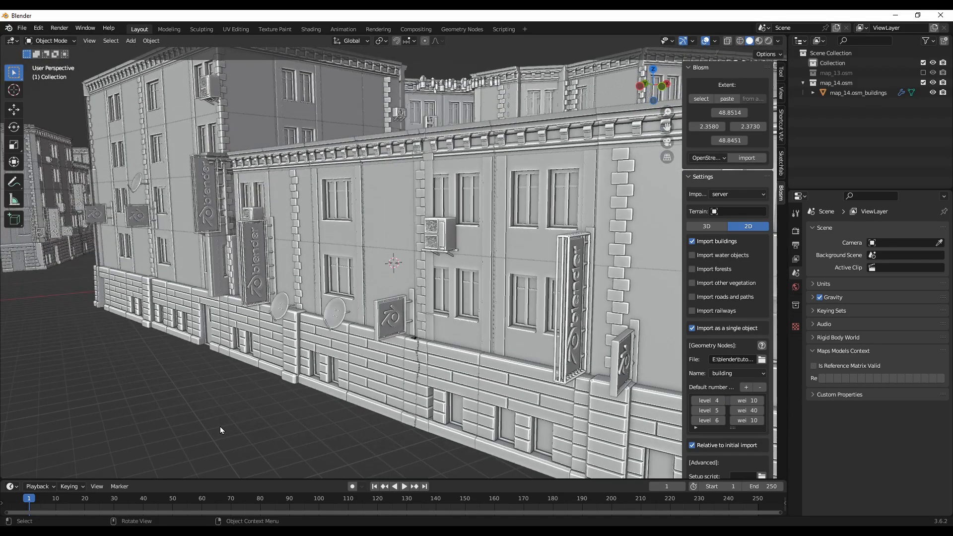
pyautogui.scroll(6, 226, 421)
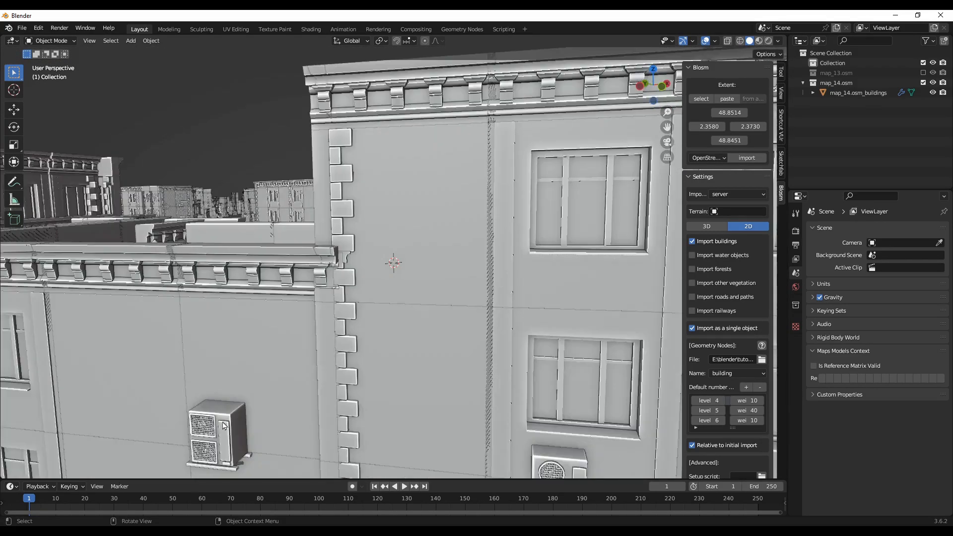
# Check the buildings' materials in Material Preview shading and return to Solid shading
pyautogui.click(758, 40)
pyautogui.scroll(-10, 293, 335)
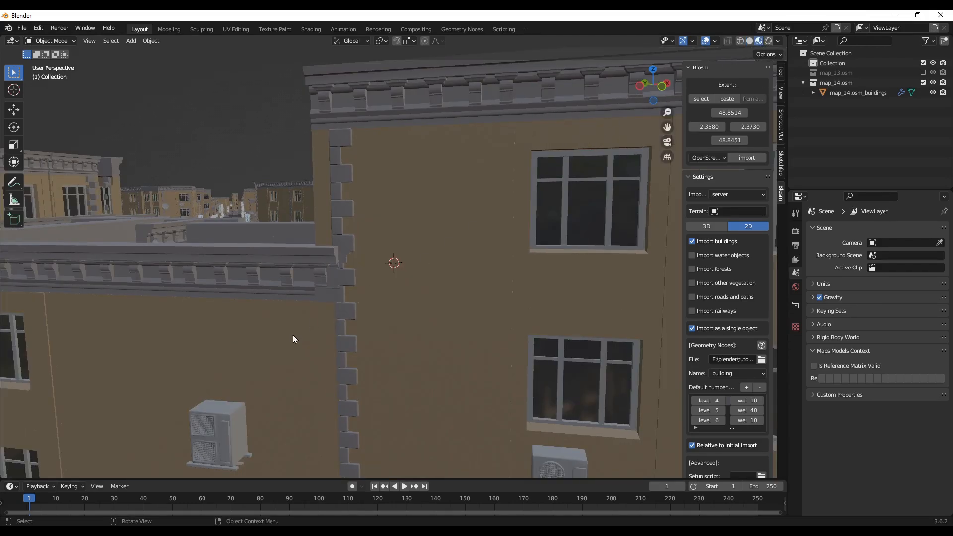
pyautogui.moveTo(288, 388); pyautogui.dragTo(323, 380, button='middle')
pyautogui.scroll(2, 433, 257)
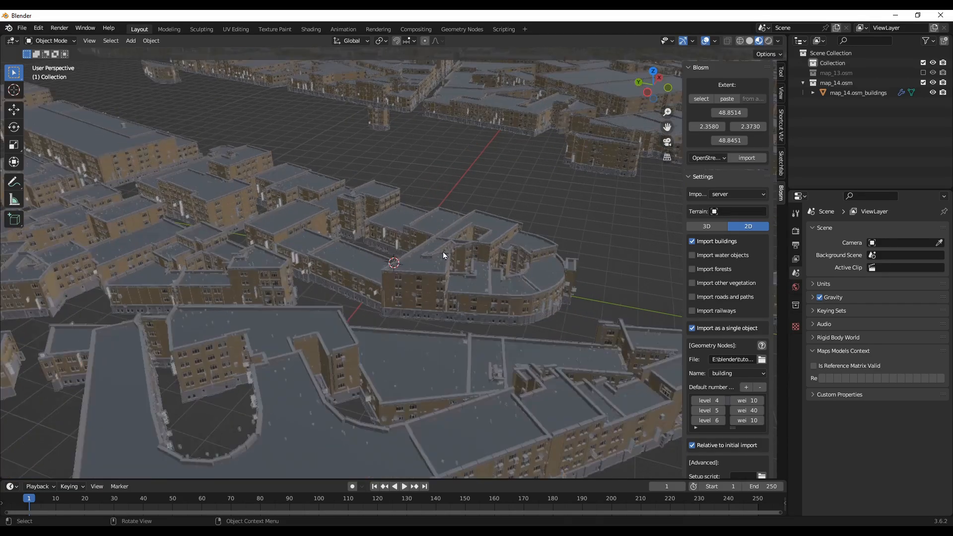
pyautogui.click(750, 42)
# Inspect the curved corner block and the neighbouring street facades from several sides in Solid shading
pyautogui.moveTo(469, 249); pyautogui.dragTo(399, 309, button='middle')
pyautogui.scroll(3, 399, 308)
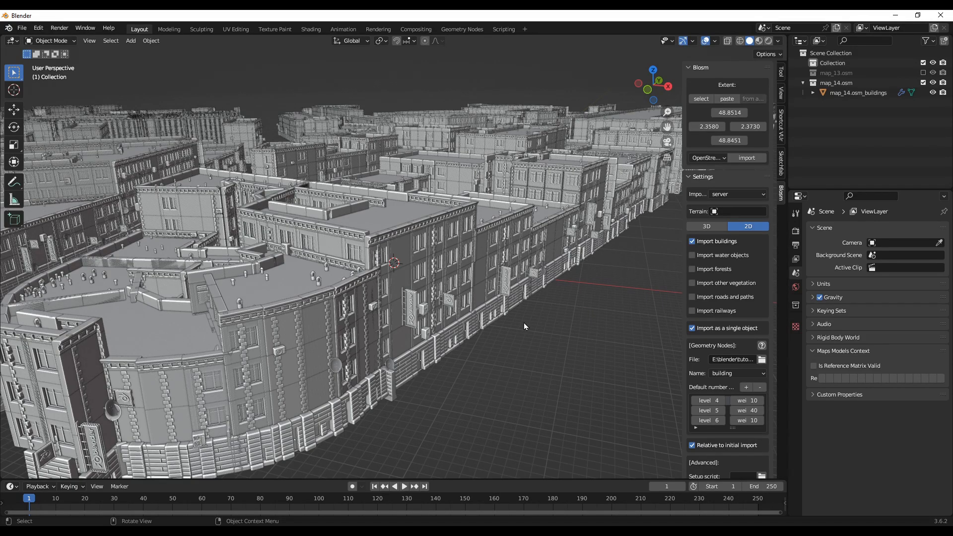
pyautogui.moveTo(496, 365); pyautogui.dragTo(542, 359, button='middle')
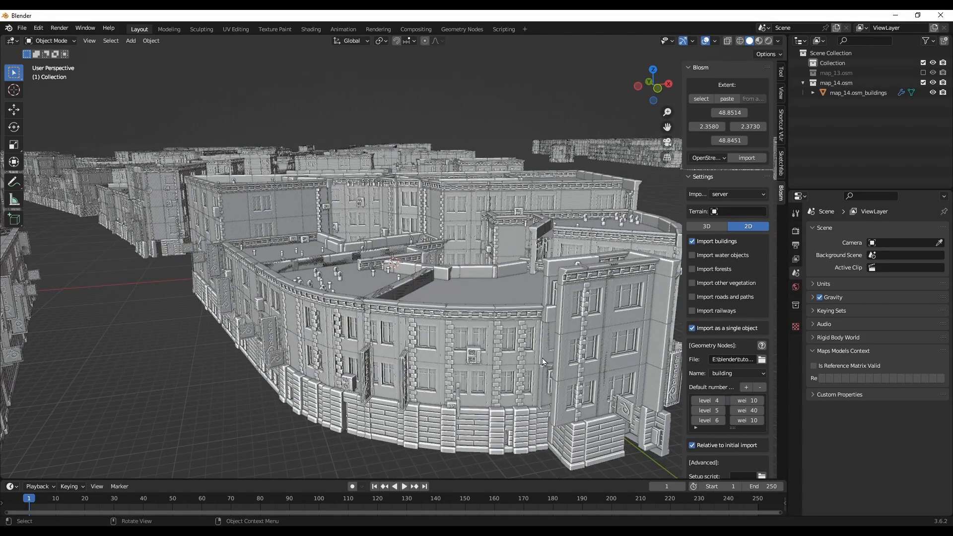
pyautogui.scroll(12, 276, 358)
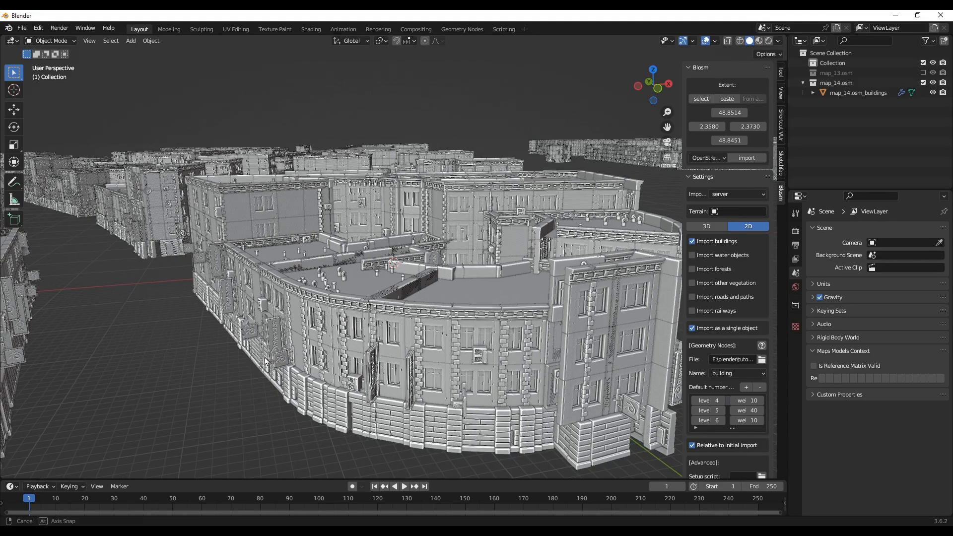
pyautogui.scroll(-10, 272, 354)
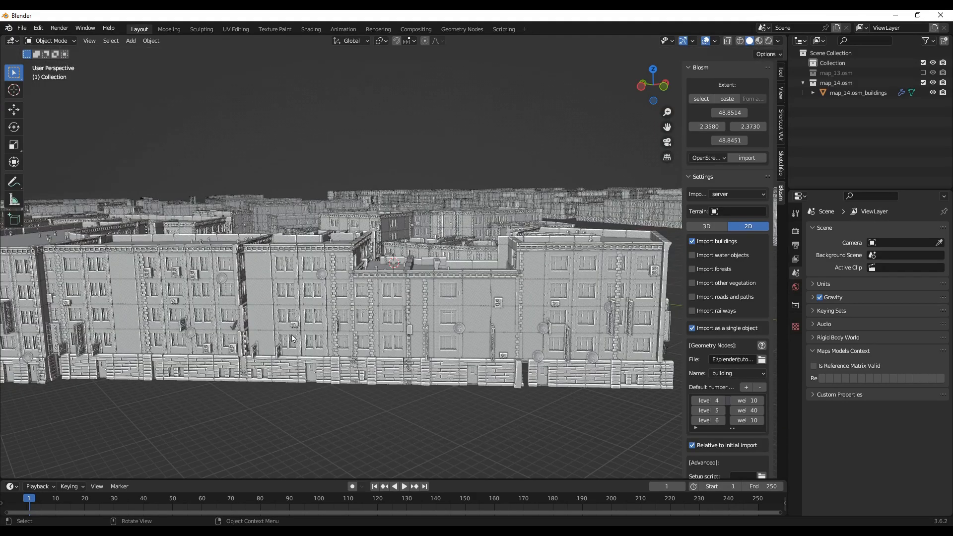
# Survey the whole imported district from above and examine the detailed building blocks from the opposite side
pyautogui.moveTo(298, 339); pyautogui.dragTo(312, 368, button='middle')
pyautogui.scroll(-3, 312, 371)
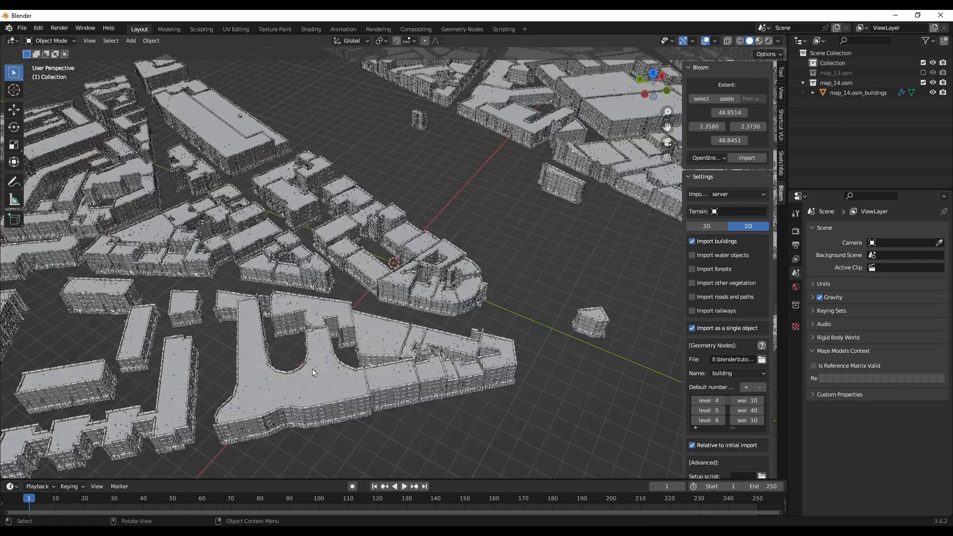
pyautogui.scroll(-2, 435, 372)
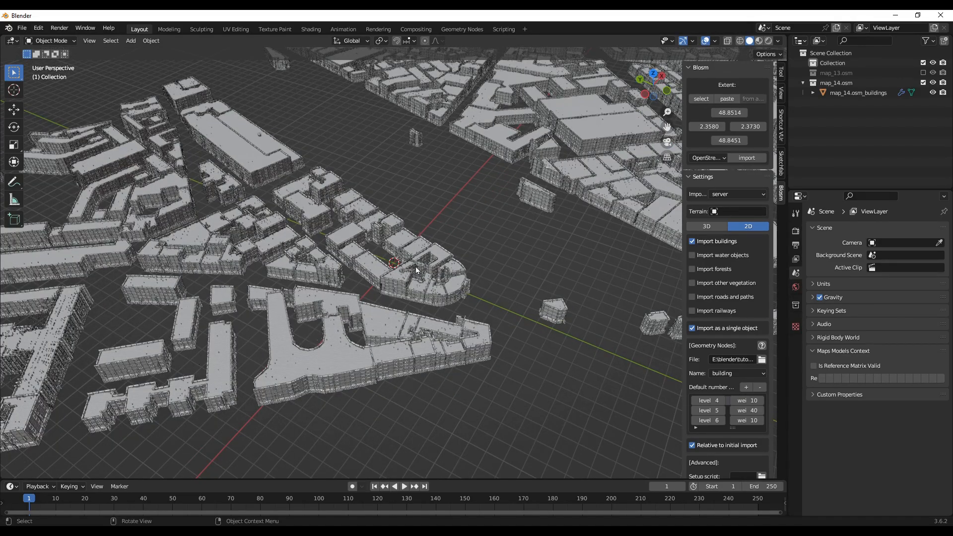
pyautogui.scroll(-3, 454, 364)
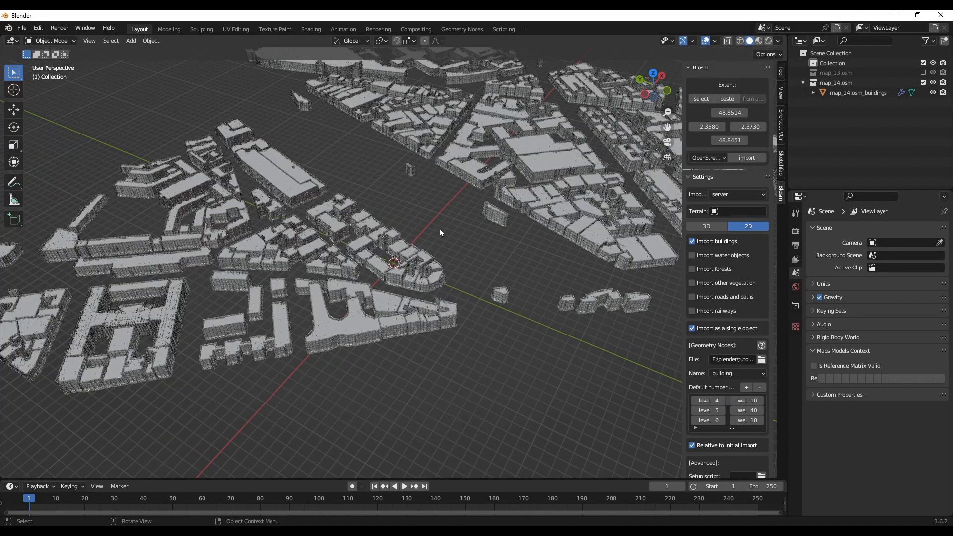
pyautogui.scroll(-3, 439, 228)
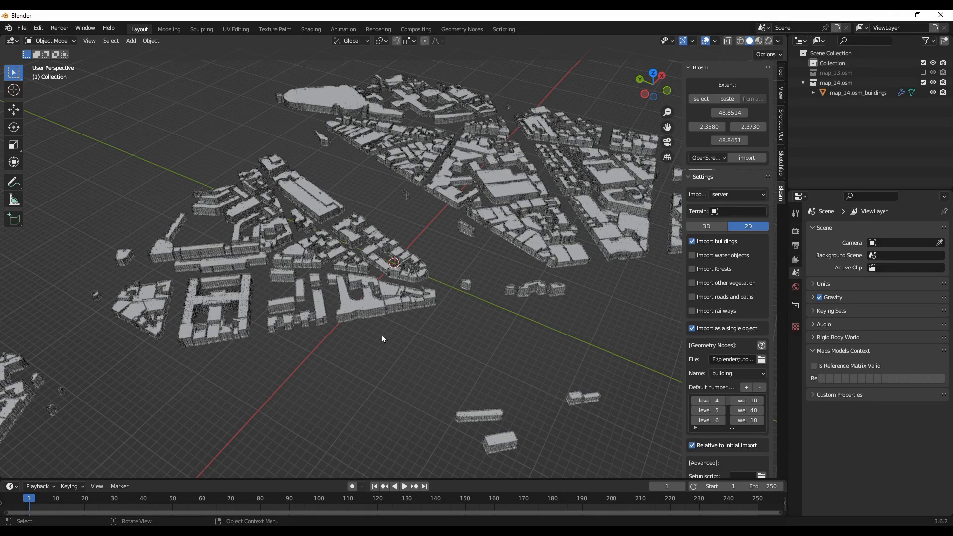
pyautogui.moveTo(382, 366); pyautogui.dragTo(257, 351, button='middle')
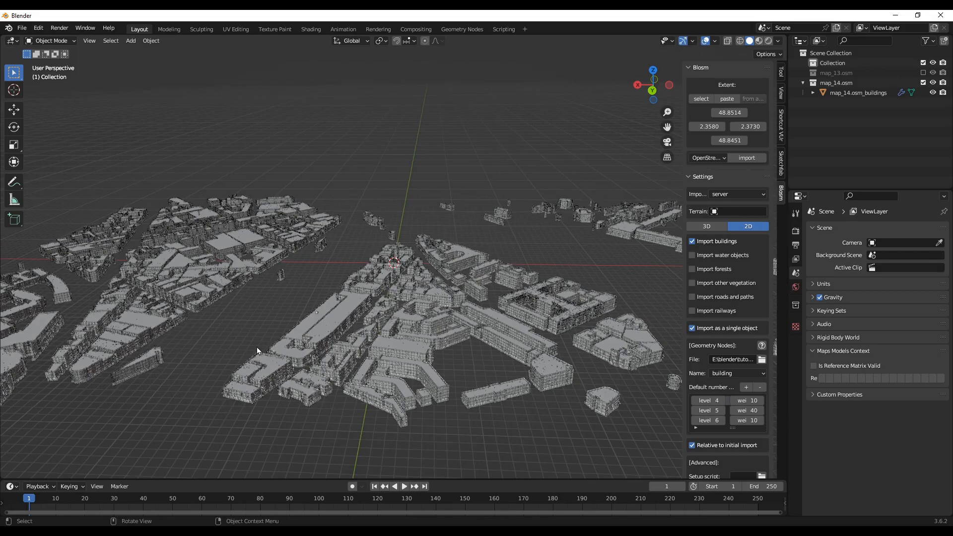
pyautogui.scroll(3, 431, 371)
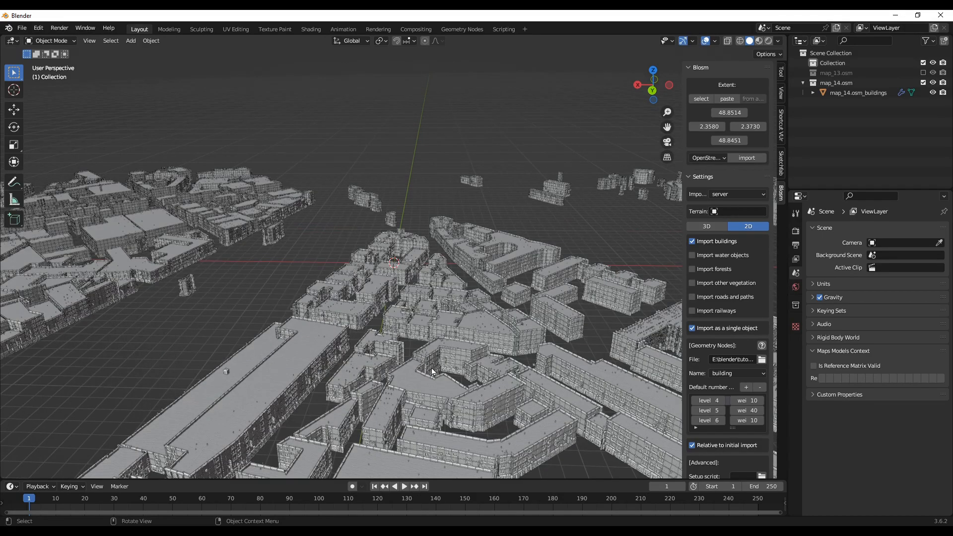
pyautogui.scroll(2, 432, 372)
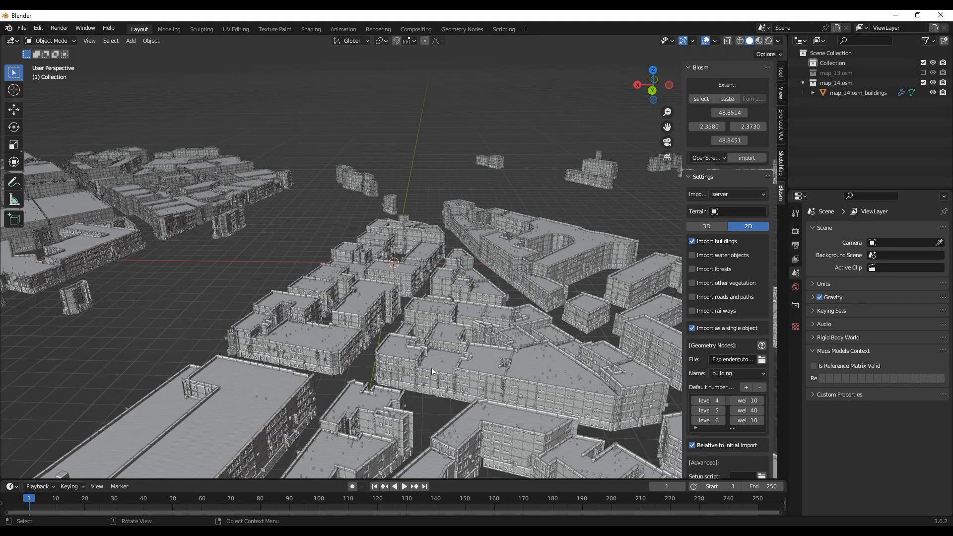
pyautogui.scroll(2, 376, 340)
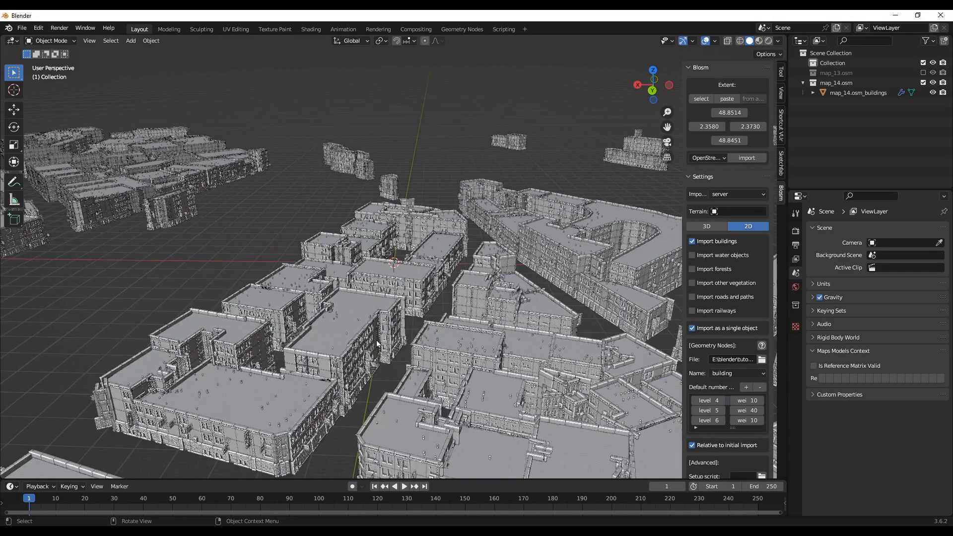
pyautogui.moveTo(365, 392)
pyautogui.mouseDown(button='middle')
pyautogui.moveTo(345, 385)
pyautogui.moveTo(355, 376)
pyautogui.mouseUp(button='middle')
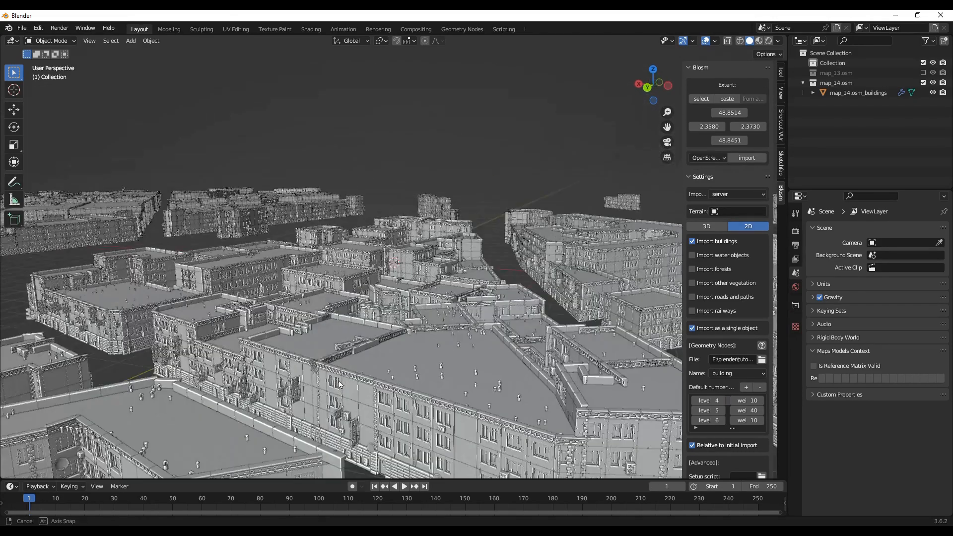
# Examine the rooftops and the rounded end of the front building block in Solid shading
pyautogui.scroll(3, 356, 376)
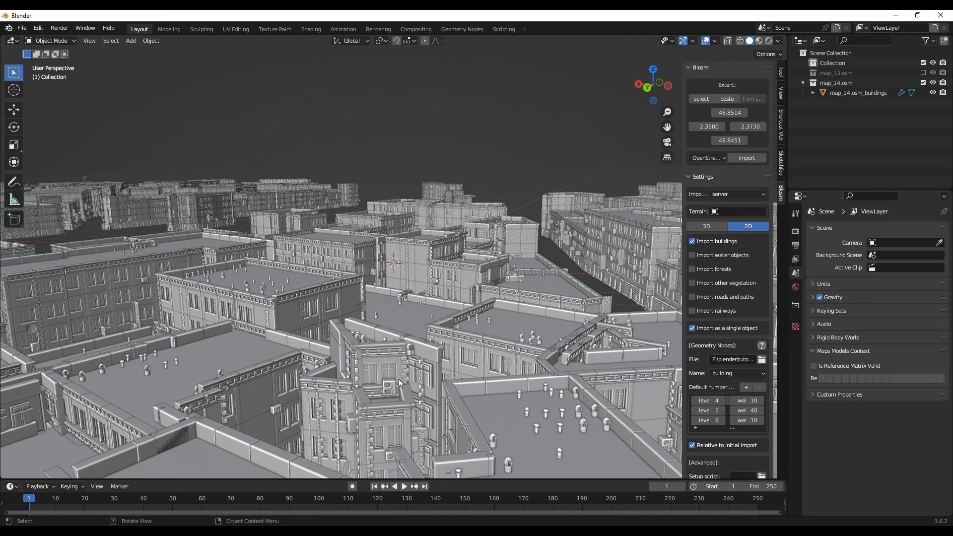
pyautogui.moveTo(504, 393); pyautogui.dragTo(332, 345, button='middle')
pyautogui.scroll(3, 332, 343)
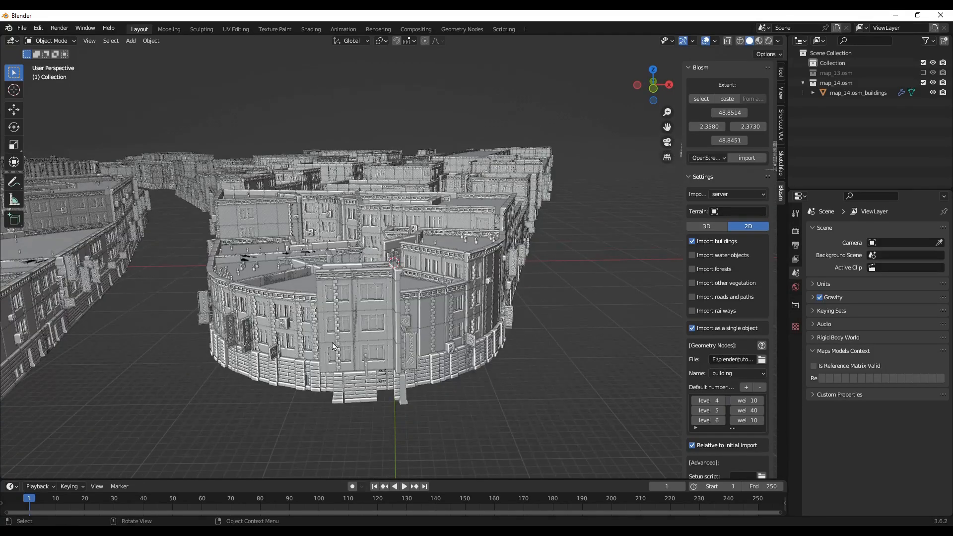
pyautogui.moveTo(443, 384); pyautogui.dragTo(546, 283, button='middle')
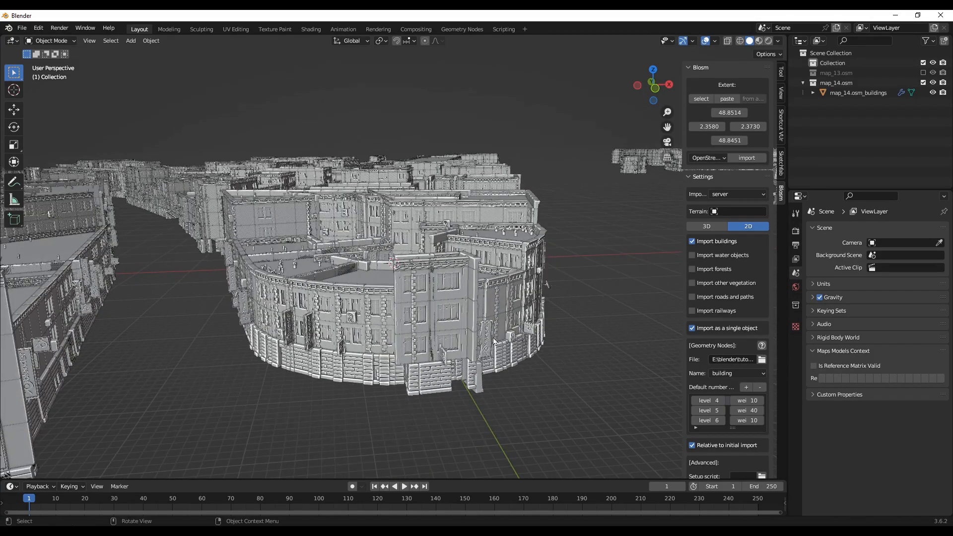
# Display the buildings in Material Preview shading and inspect the rounded block's coloured facades, signs and adjoining street front
pyautogui.click(758, 41)
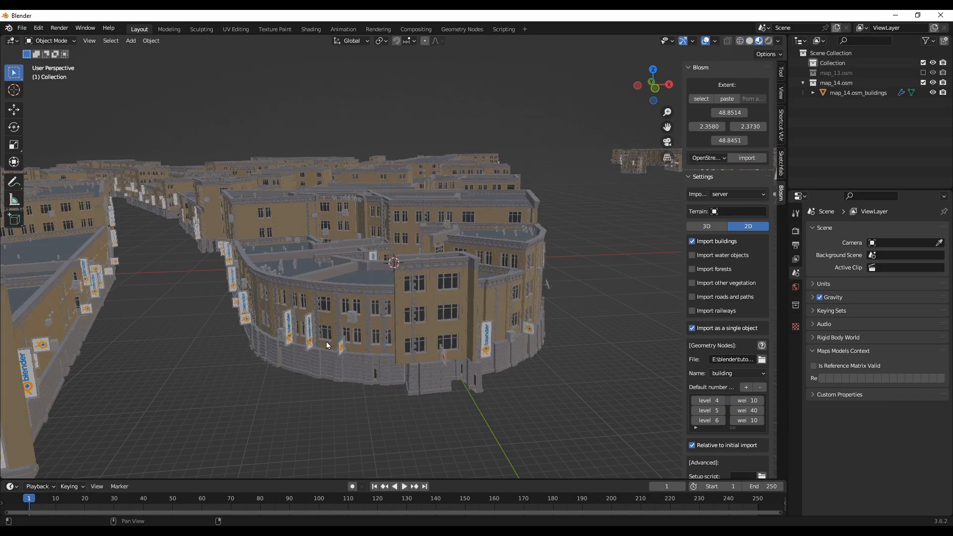
pyautogui.scroll(2, 245, 398)
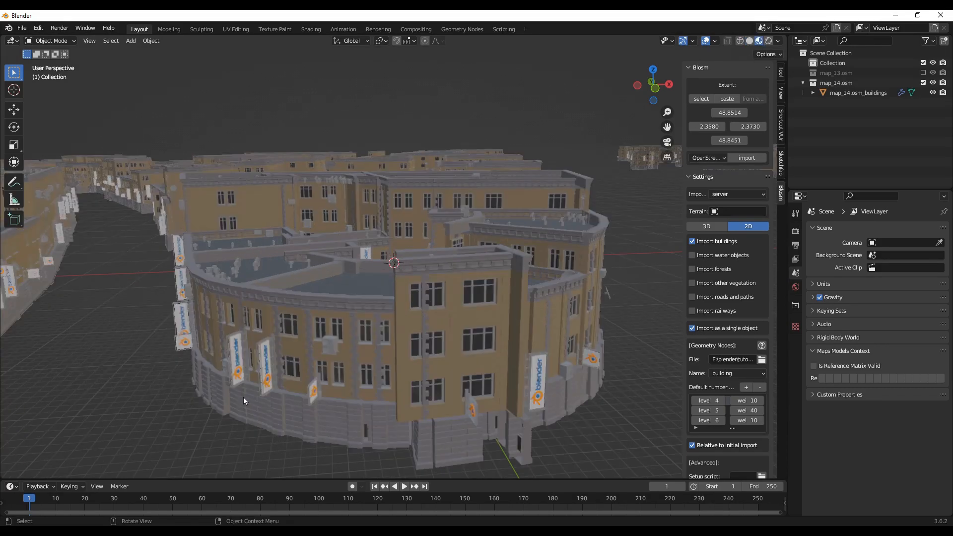
pyautogui.moveTo(279, 418); pyautogui.dragTo(318, 421, button='middle')
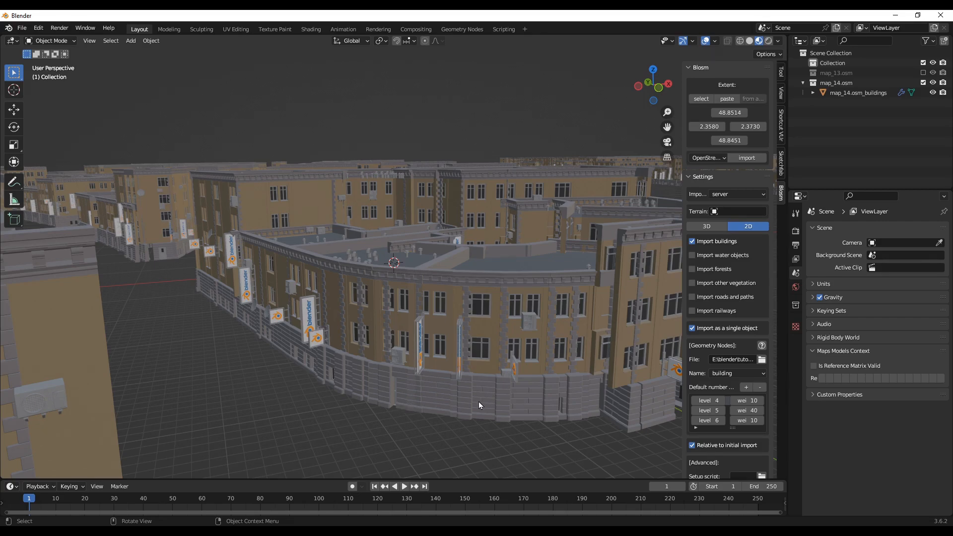
pyautogui.moveTo(515, 401); pyautogui.dragTo(496, 400, button='middle')
pyautogui.moveTo(484, 403); pyautogui.dragTo(457, 401, button='middle')
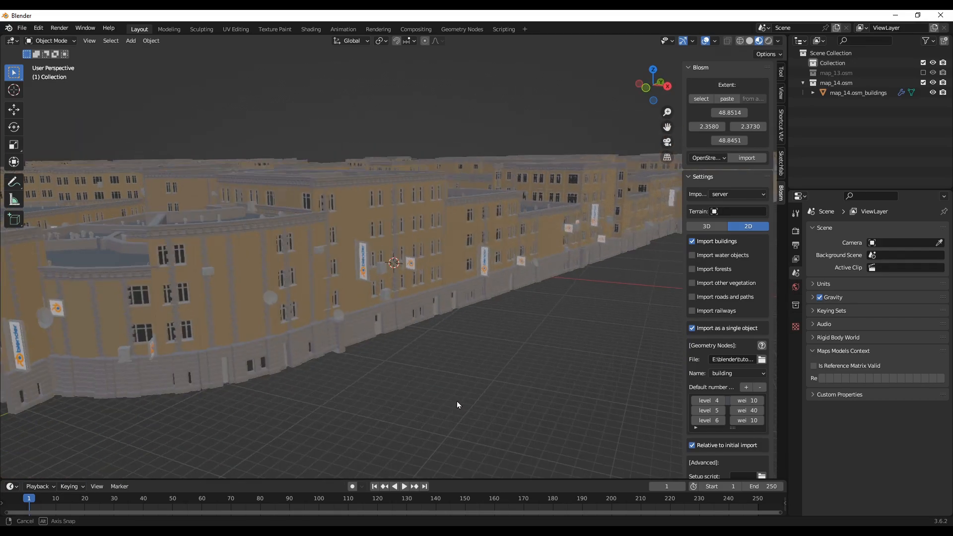
pyautogui.moveTo(507, 306); pyautogui.dragTo(509, 299, button='middle')
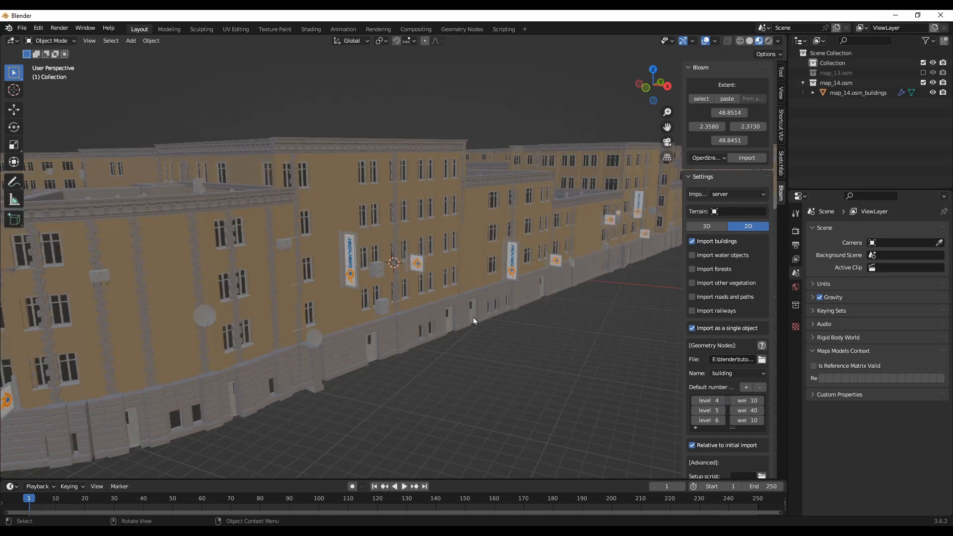
# Examine the long street facade, the flat roofs with chimneys and the inner courtyard walls with their materials shown
pyautogui.scroll(-1, 473, 327)
pyautogui.moveTo(388, 359); pyautogui.dragTo(509, 326, button='middle')
pyautogui.scroll(5, 509, 328)
pyautogui.scroll(-5, 509, 325)
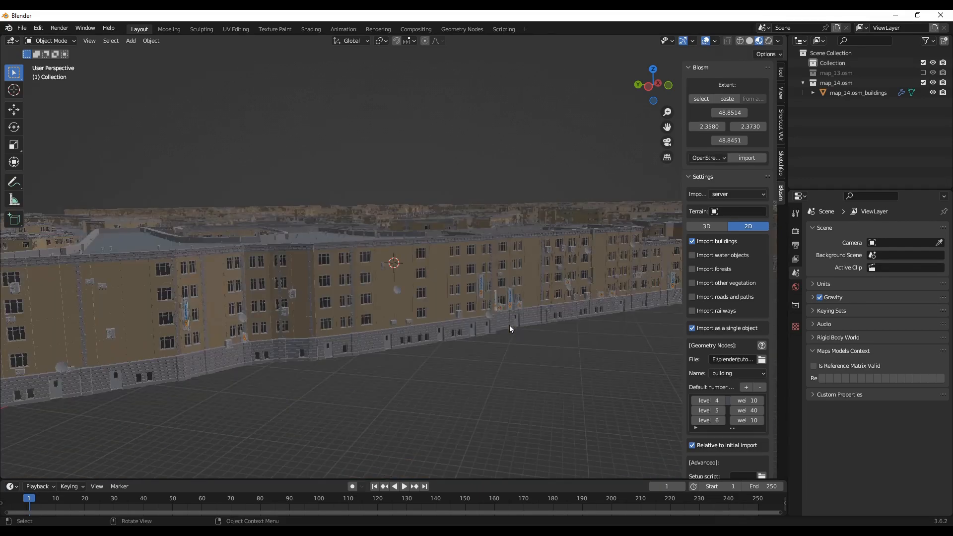
pyautogui.moveTo(480, 353); pyautogui.dragTo(480, 360, button='middle')
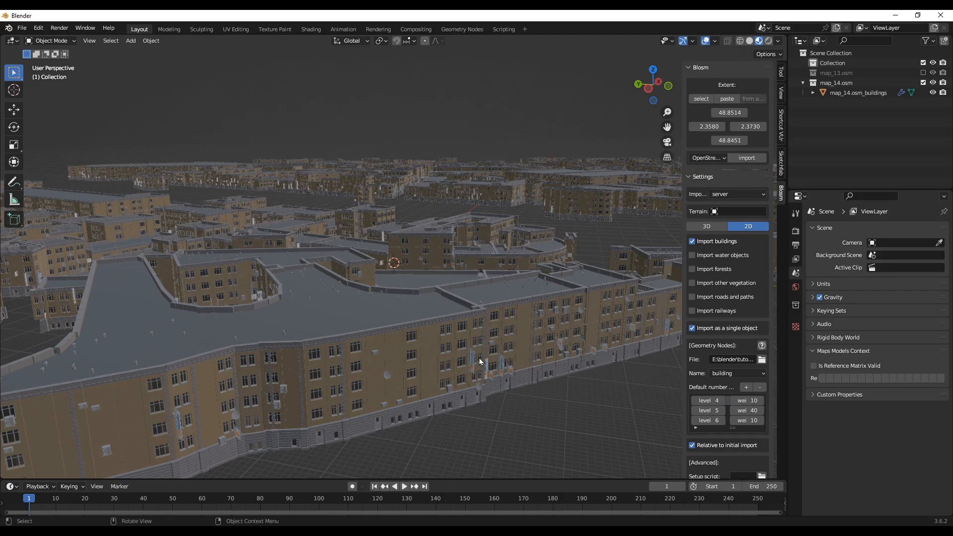
pyautogui.scroll(5, 480, 360)
pyautogui.scroll(3, 480, 362)
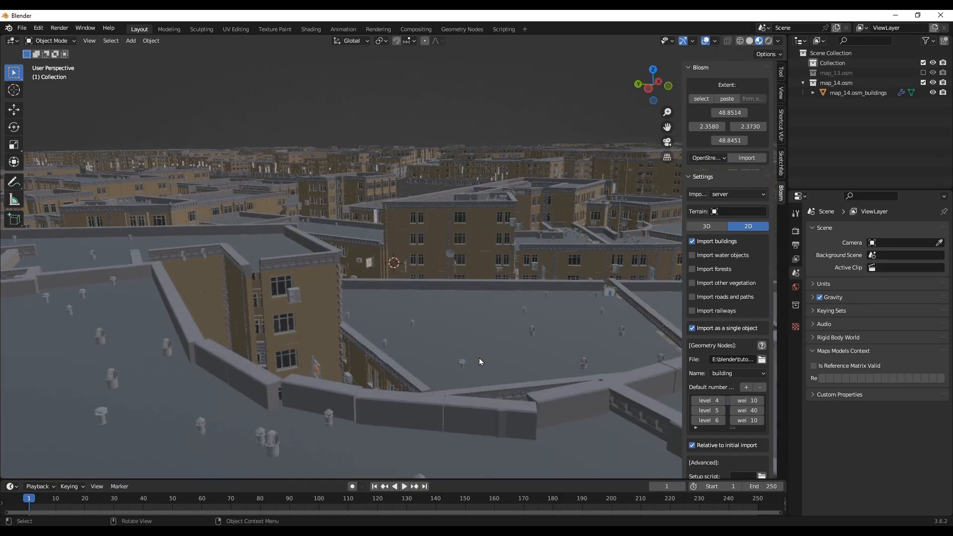
pyautogui.scroll(3, 479, 362)
pyautogui.scroll(3, 480, 361)
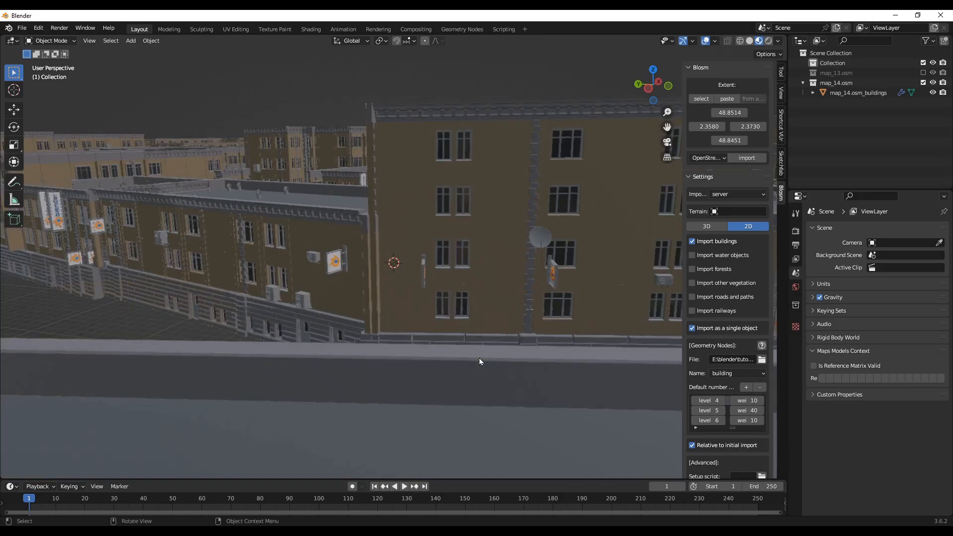